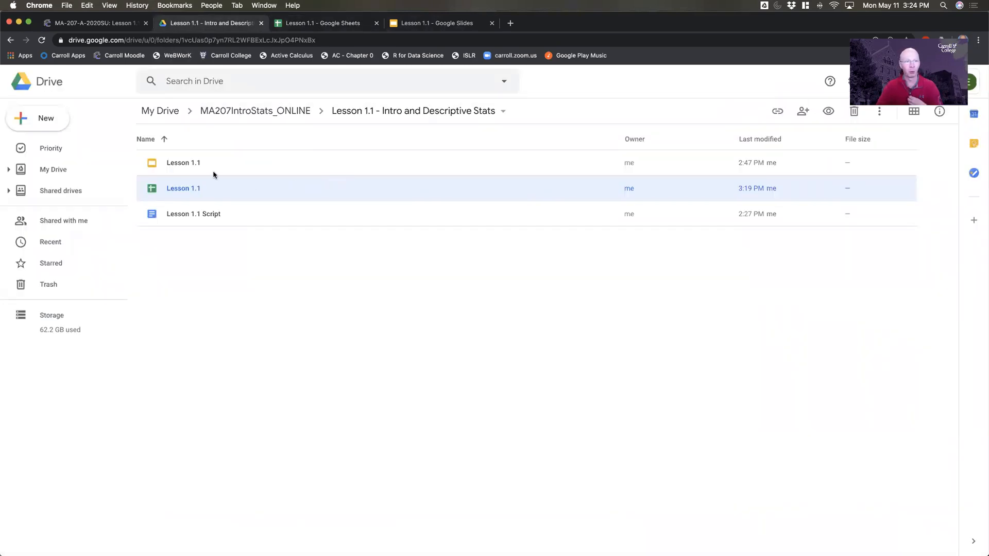
# - View the options for creating a new Google Sheets file, and switch to the open Lesson 1.1 spreadsheet
pyautogui.click(37, 117)
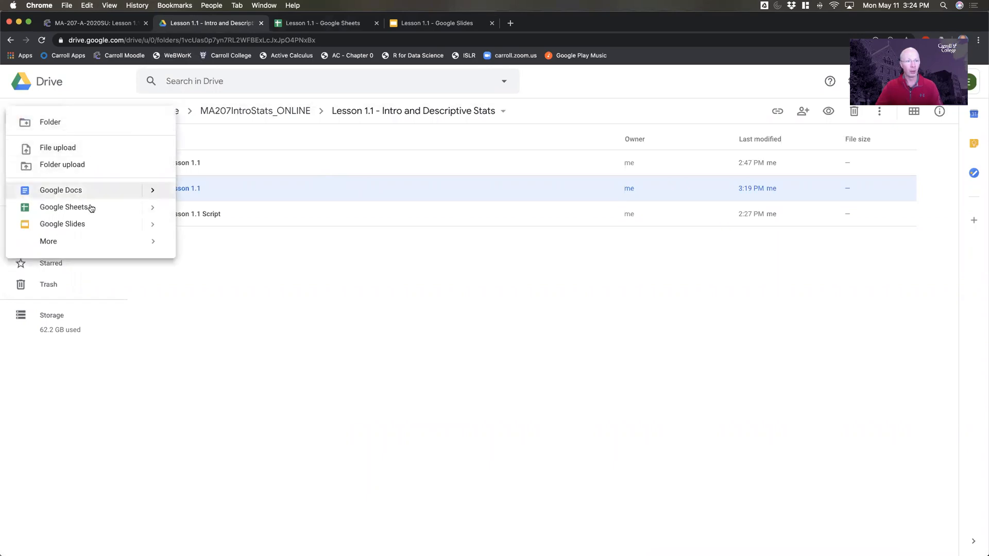
pyautogui.moveTo(163, 210)
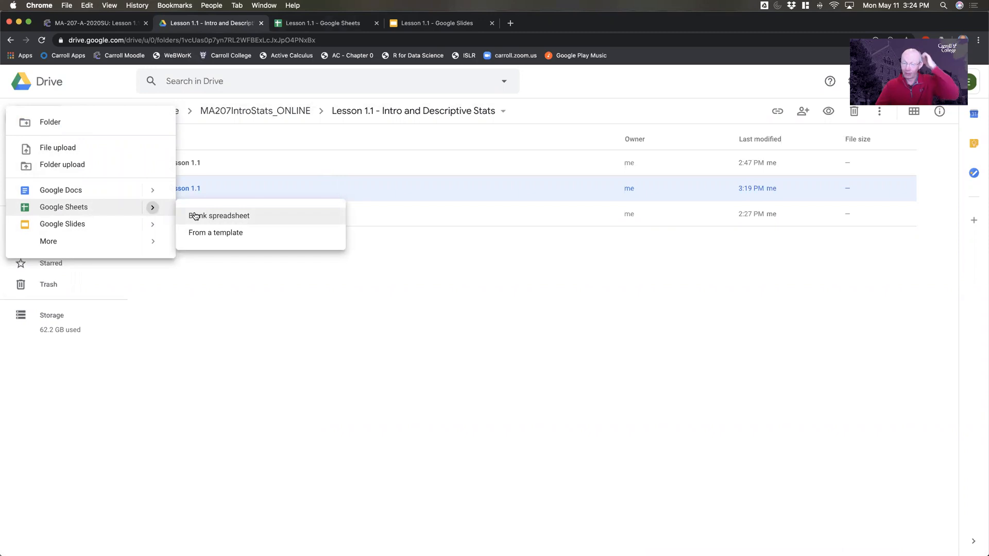
pyautogui.click(296, 23)
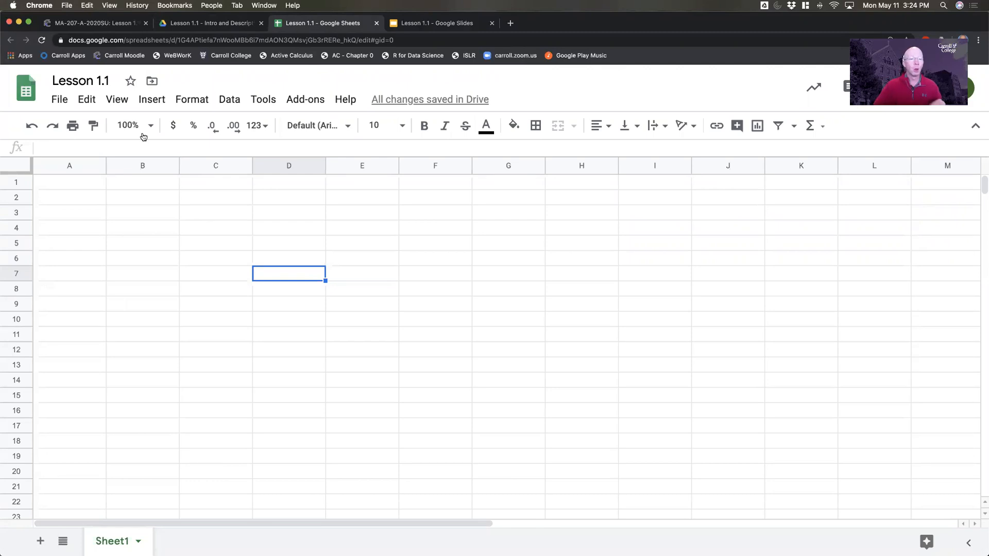
# - Enter the formula =1+5 in cell A1
pyautogui.click(134, 201)
pyautogui.click(67, 189)
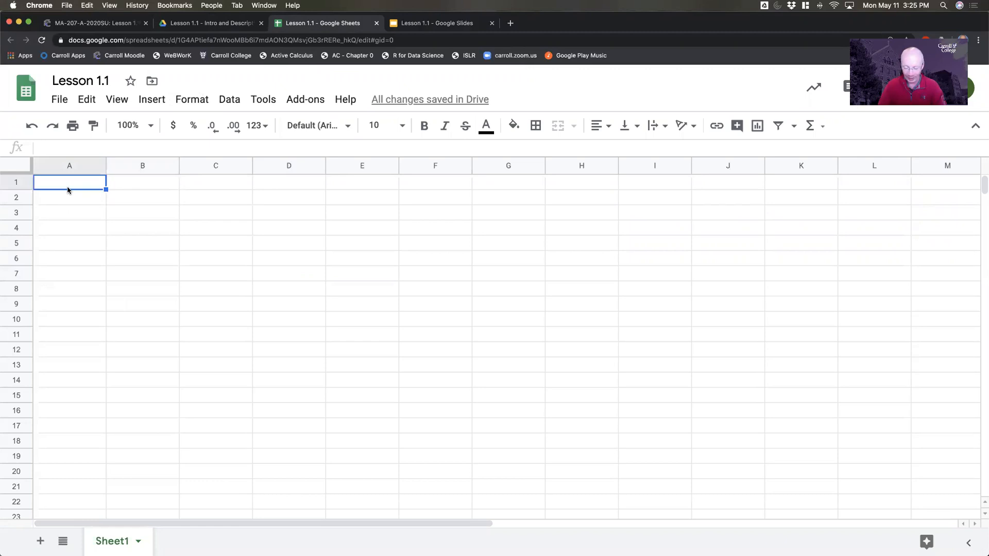
pyautogui.write('=')
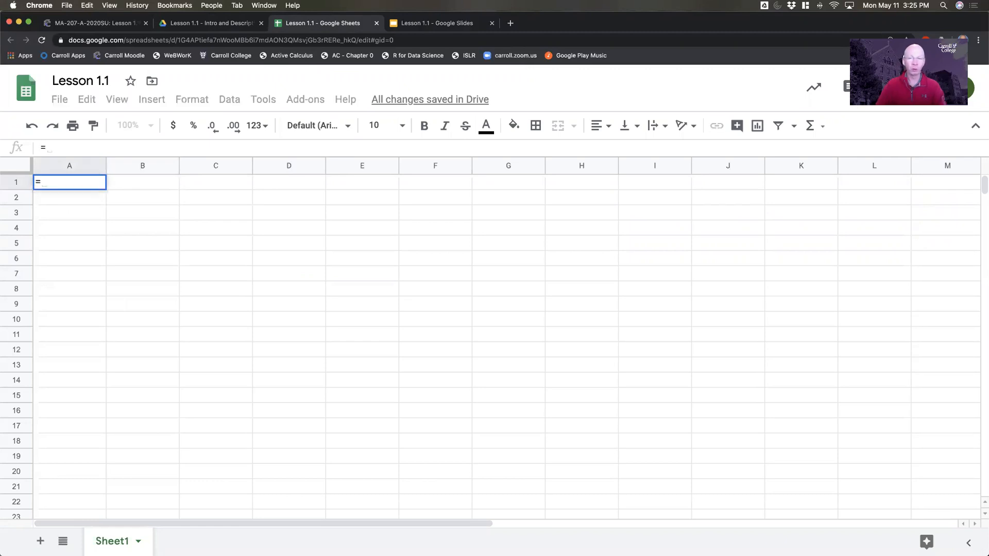
pyautogui.write('1+5')
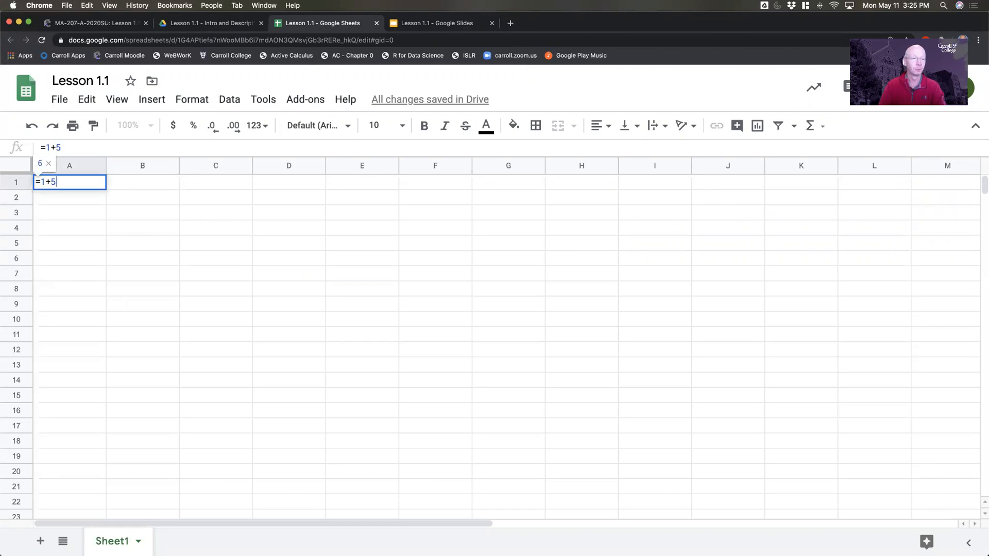
pyautogui.press('Return')
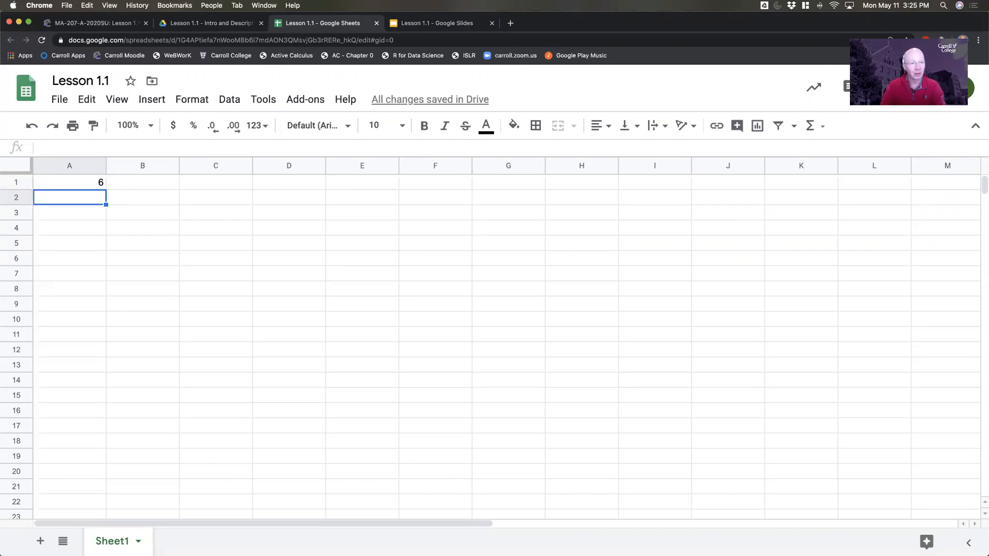
# - Enter a formula in cell A2 that divides cell A1 by 3
pyautogui.write('=')
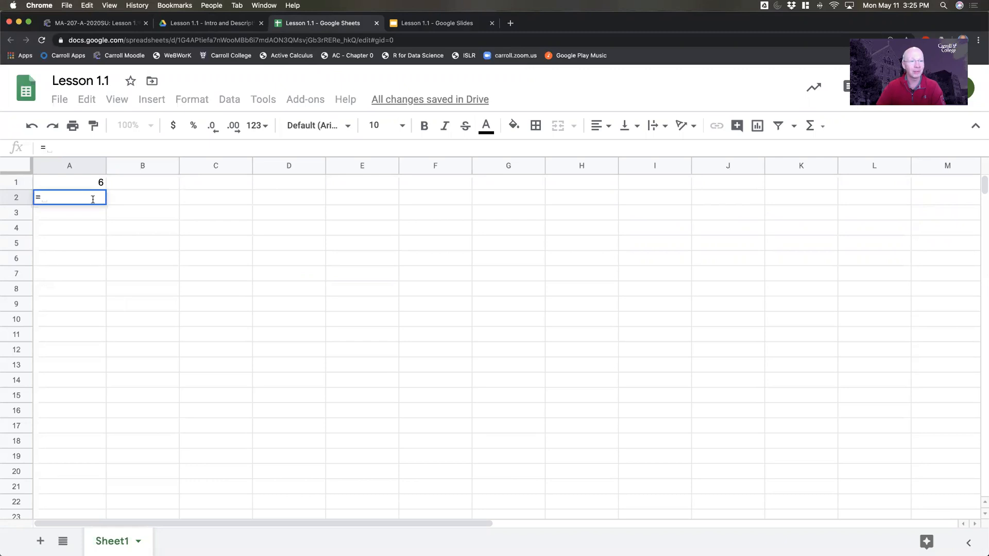
pyautogui.click(86, 180)
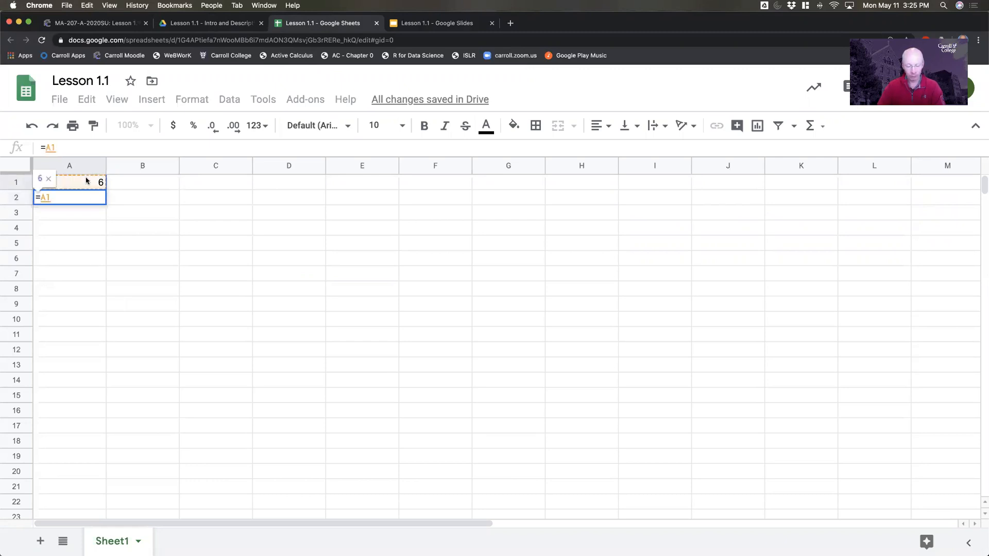
pyautogui.write('/3')
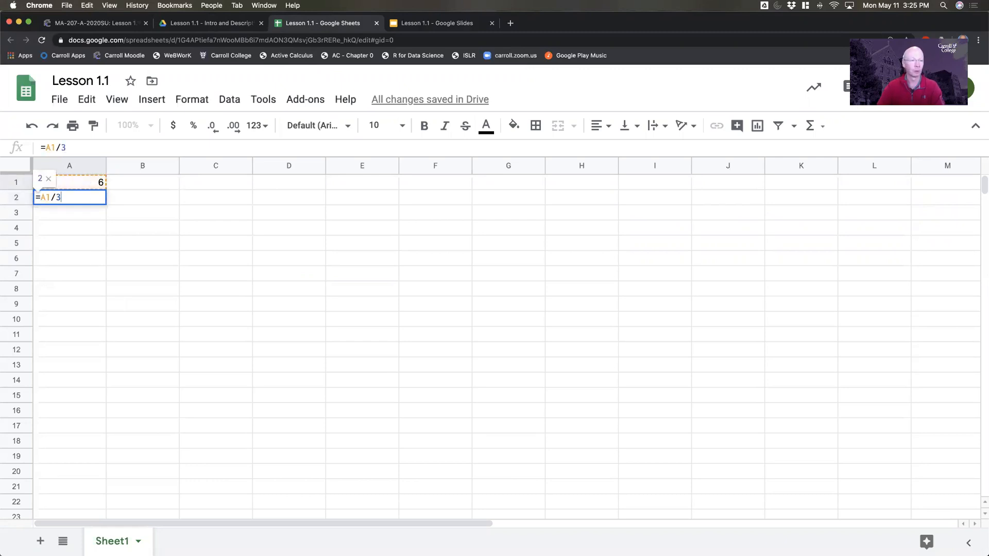
pyautogui.press('Return')
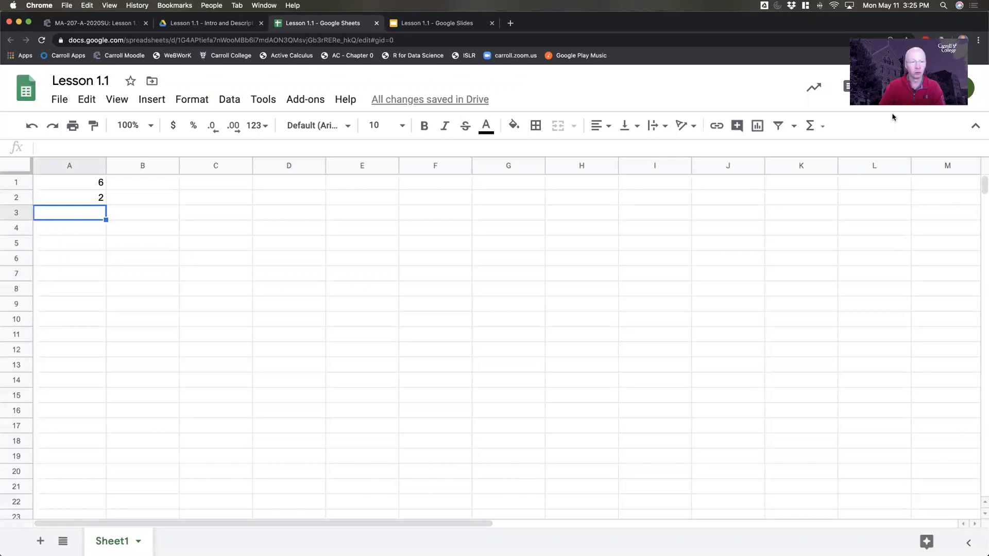
# - Add up the range A1:A2 in cell A3 with the SUM function
pyautogui.write('=')
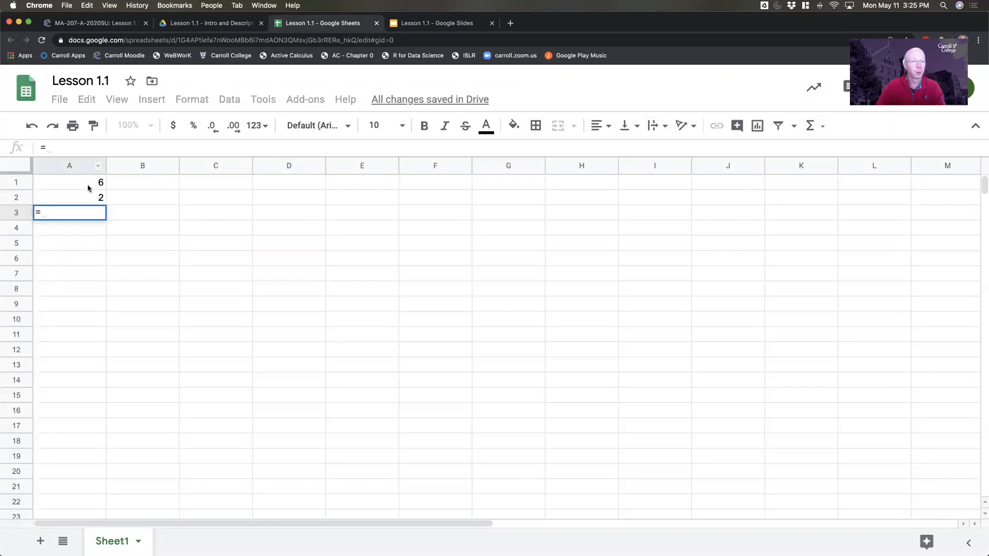
pyautogui.write('sum')
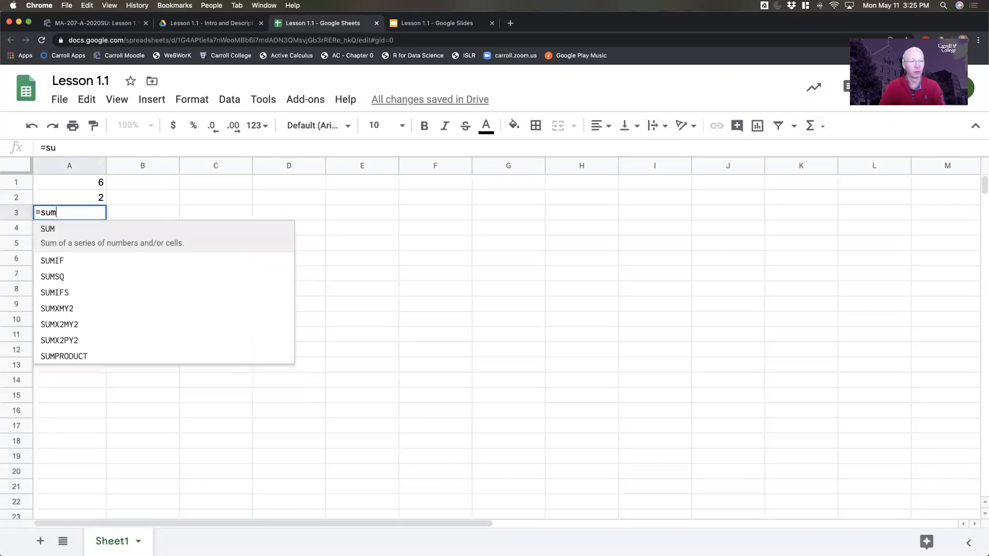
pyautogui.write('(')
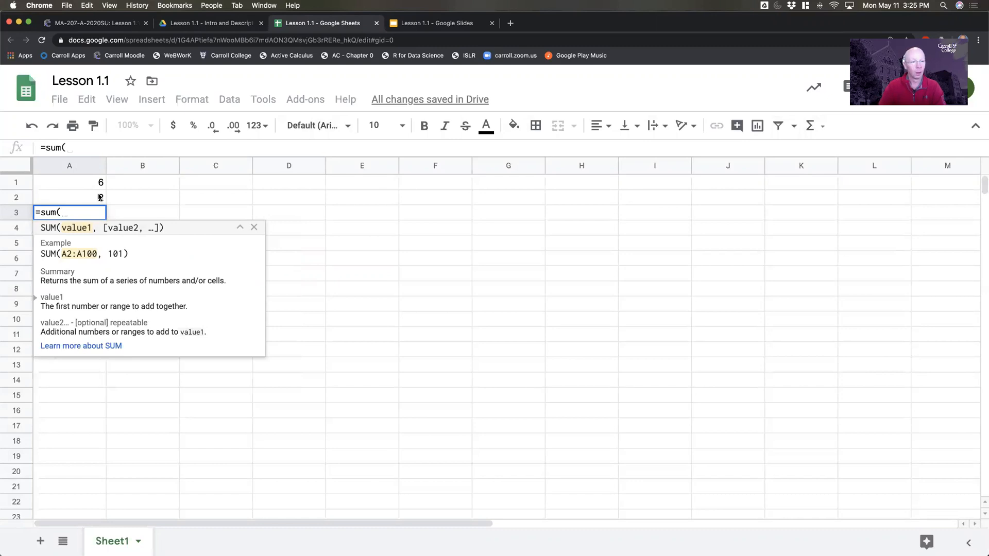
pyautogui.moveTo(89, 183); pyautogui.dragTo(87, 196)
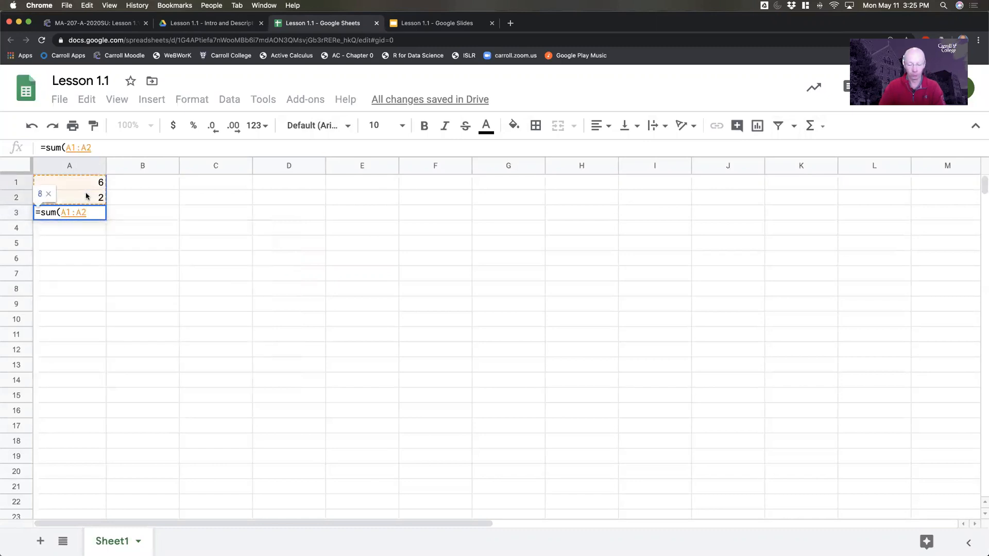
pyautogui.write(')')
pyautogui.press('Return')
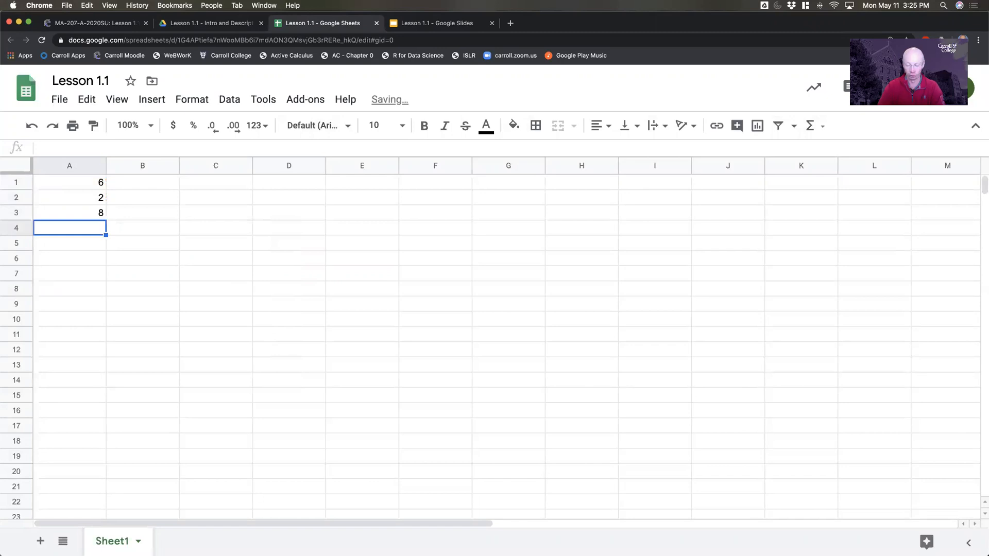
# - Enter the formula =A1+A2 in cell A4, referencing both cells individually instead of using a function
pyautogui.write('=')
pyautogui.click(89, 183)
pyautogui.write('+')
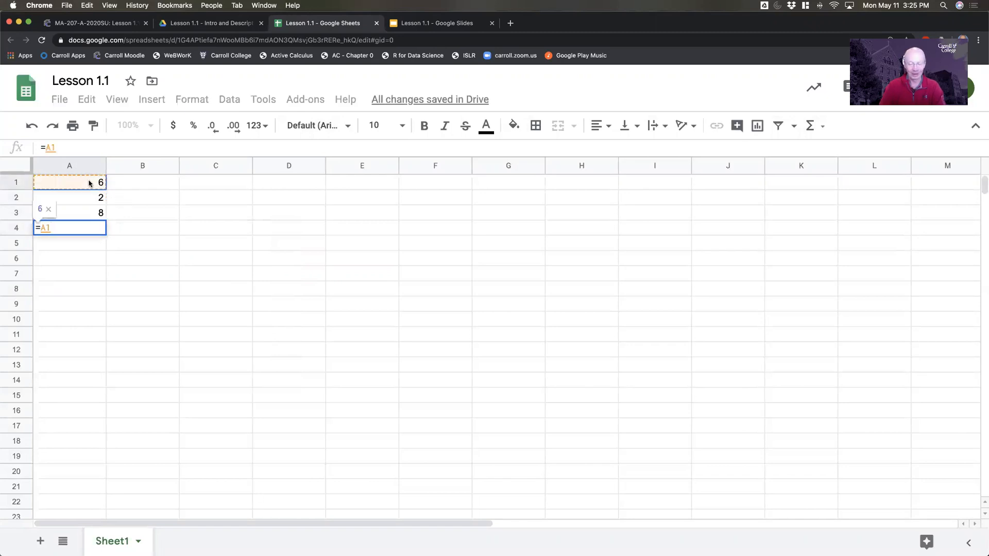
pyautogui.click(96, 199)
pyautogui.press('Return')
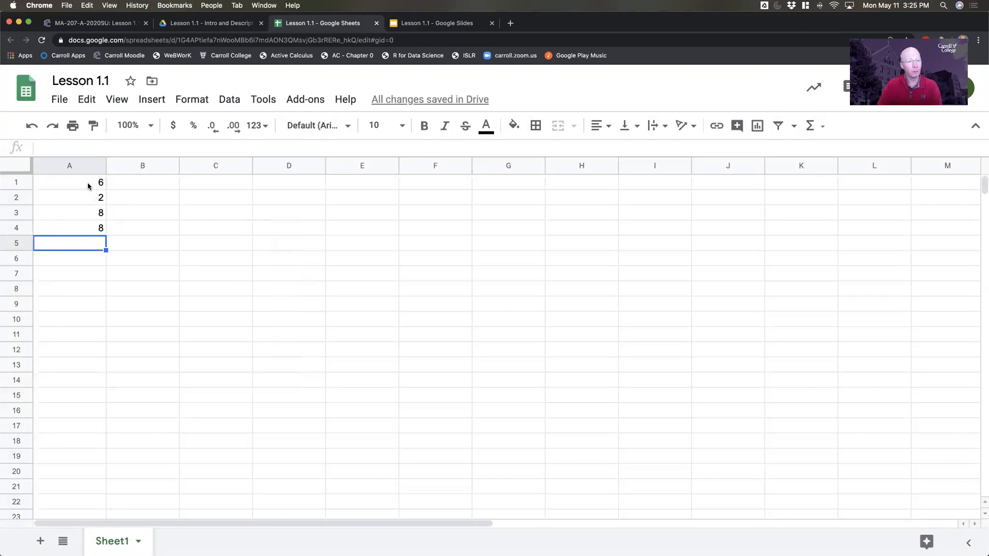
pyautogui.click(154, 213)
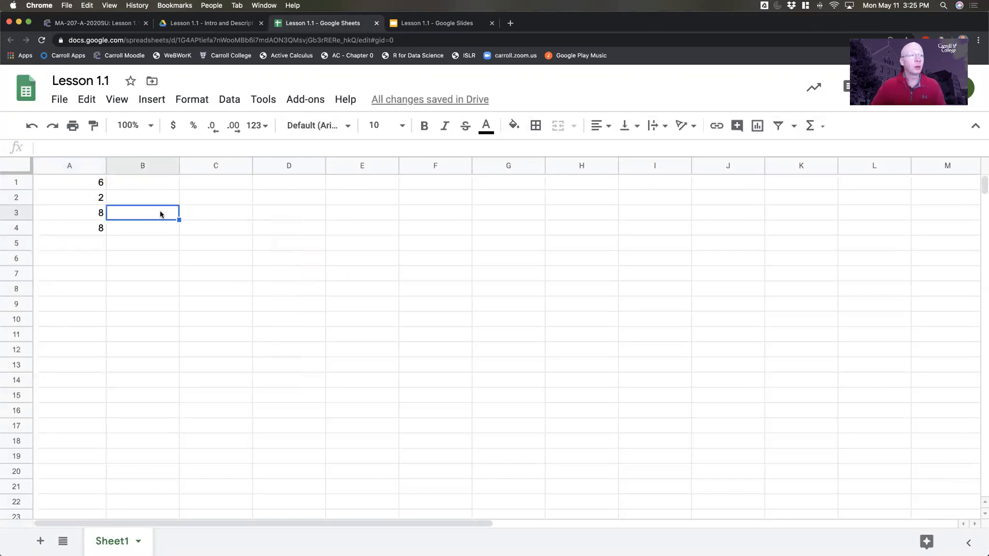
pyautogui.click(243, 216)
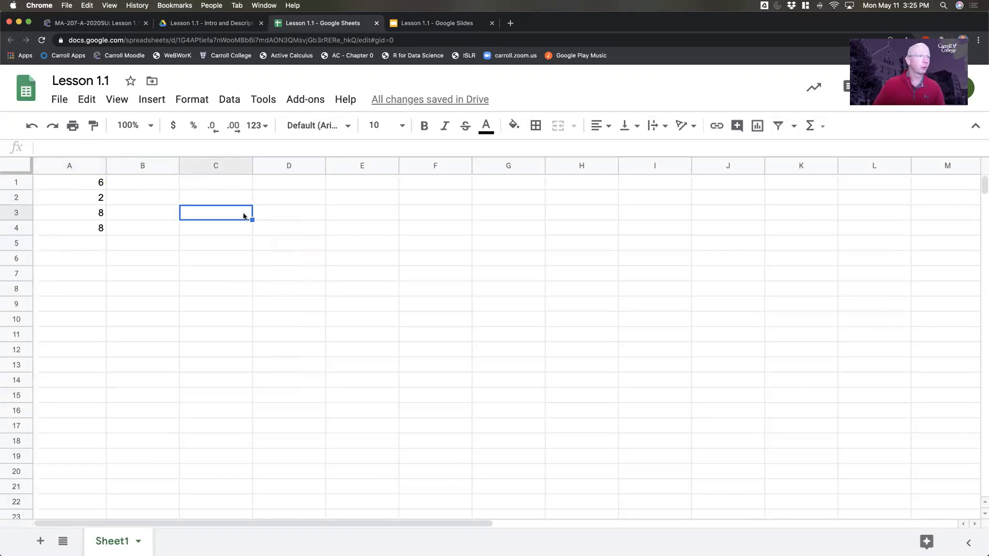
# - Clear the contents of cells A1:A4 and undo the deletion
pyautogui.moveTo(61, 185); pyautogui.dragTo(66, 225)
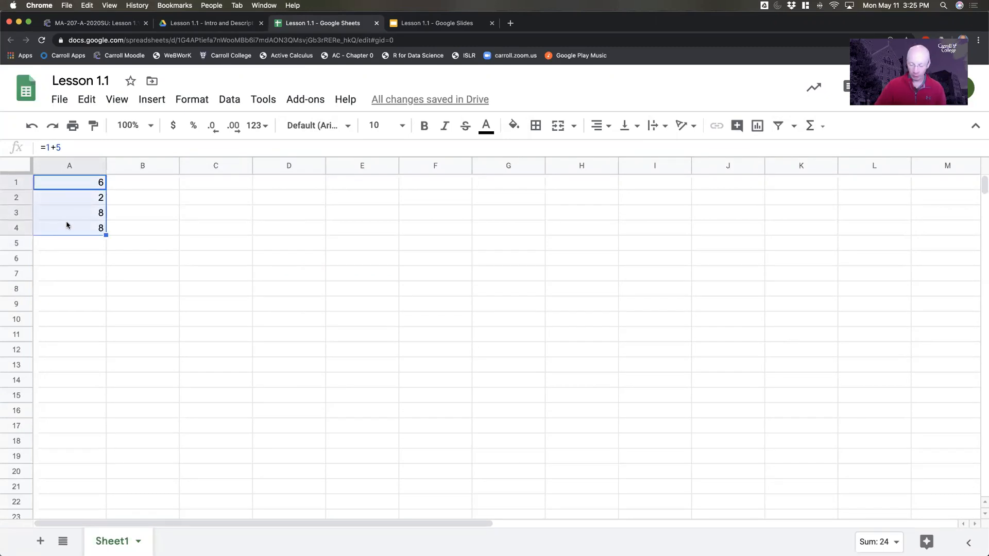
pyautogui.press('Delete')
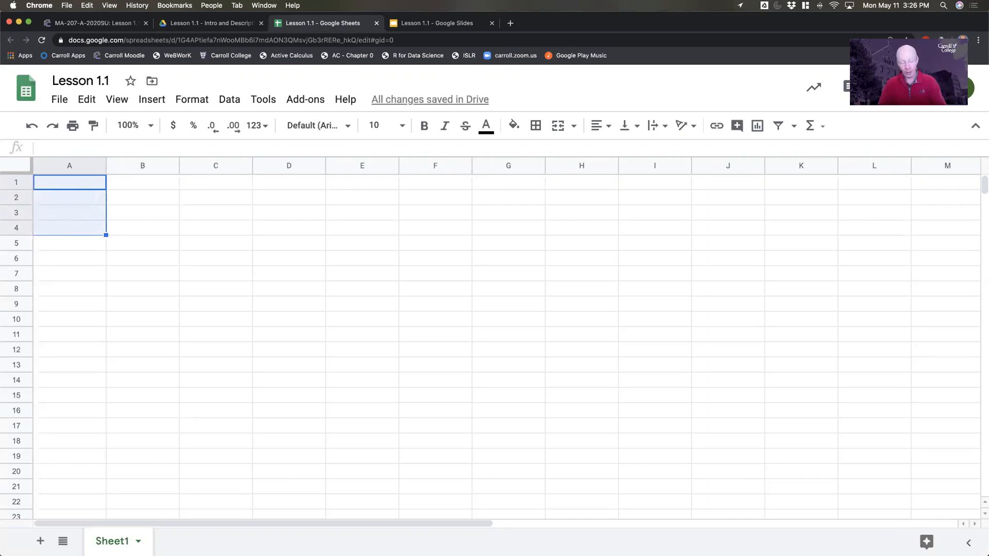
pyautogui.press('super+z')
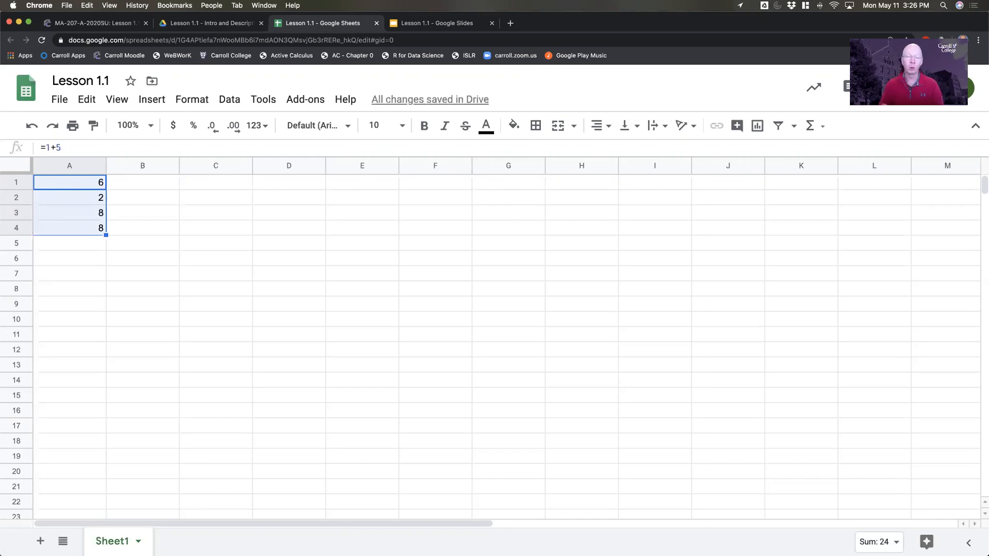
pyautogui.click(164, 235)
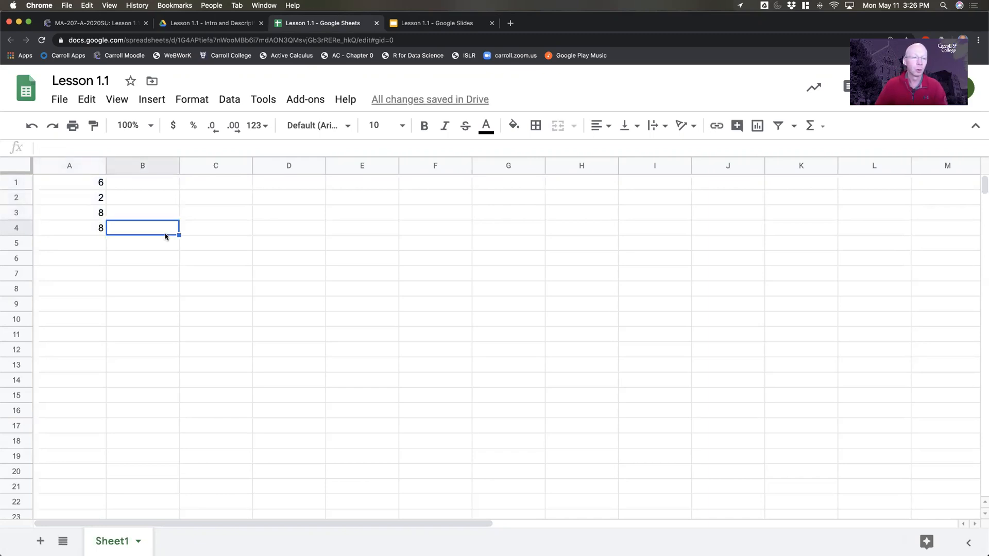
# - Select the range A1:A4 and delete its contents
pyautogui.click(73, 184)
pyautogui.keyDown('shift'); pyautogui.click(73, 223); pyautogui.keyUp('shift')
pyautogui.click(73, 221)
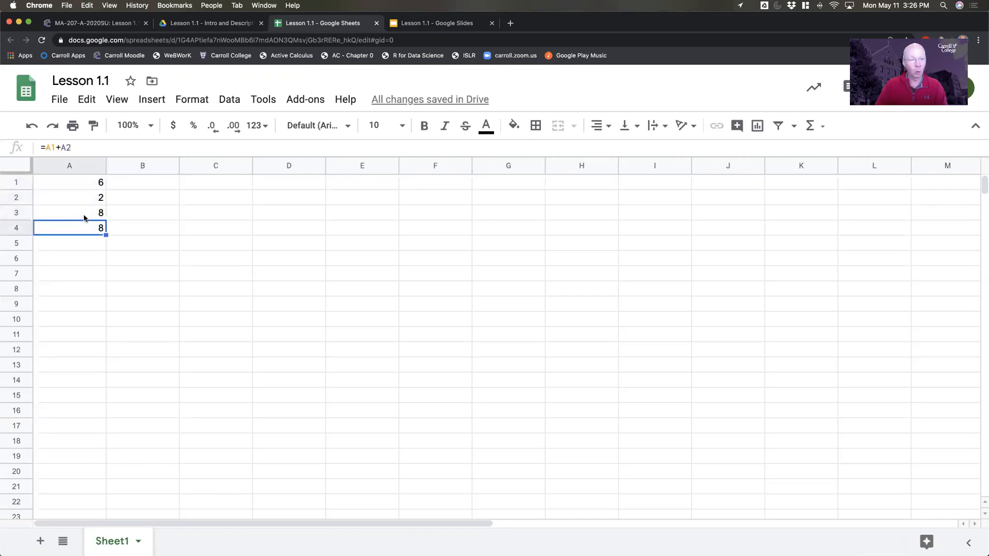
pyautogui.click(73, 183)
pyautogui.keyDown('shift'); pyautogui.click(73, 225); pyautogui.keyUp('shift')
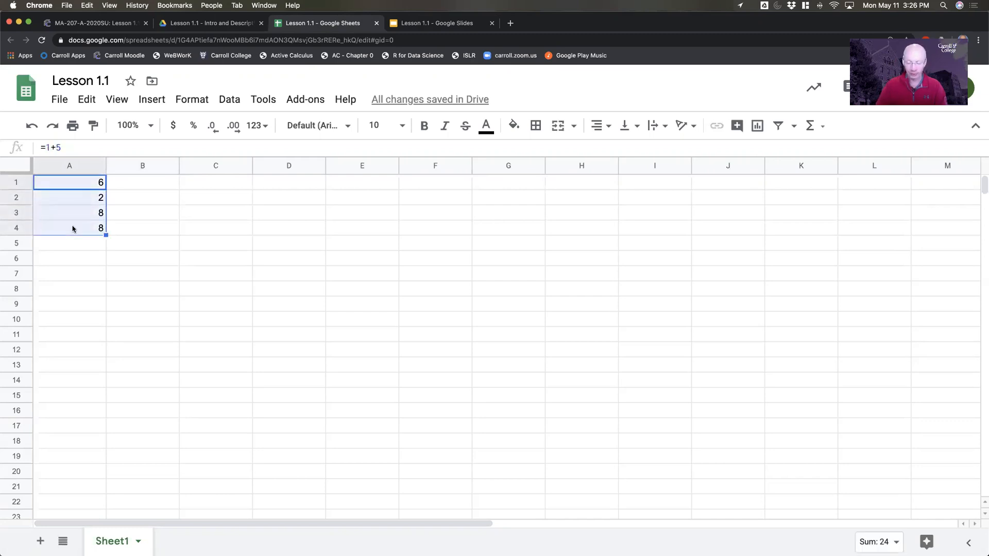
pyautogui.press('Delete')
# - Enter the values 1, 3, 5 and 7 in cells A1 through A4
pyautogui.click(65, 189)
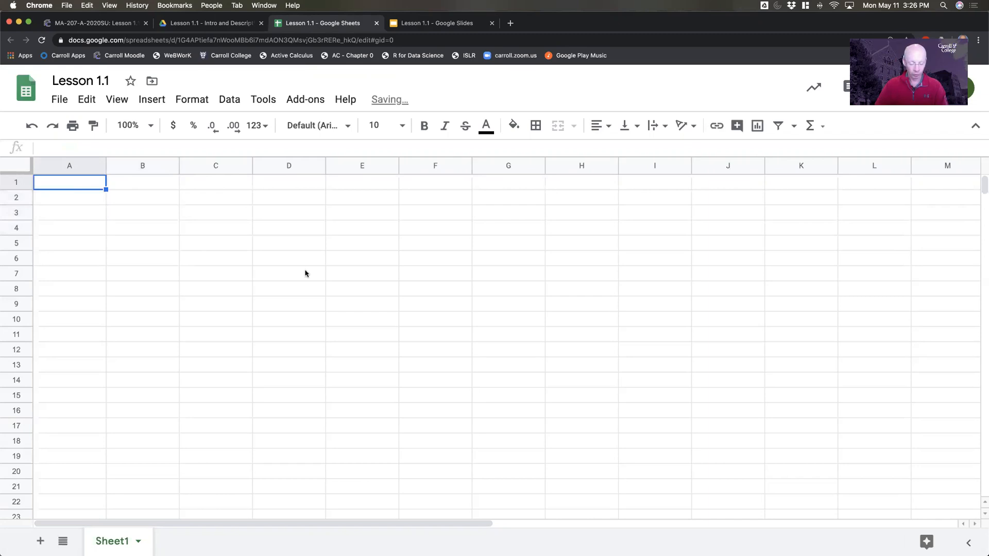
pyautogui.write('1')
pyautogui.press('Return')
pyautogui.write('3')
pyautogui.press('Return')
pyautogui.write('5')
pyautogui.press('Return')
pyautogui.write('7')
pyautogui.press('Return')
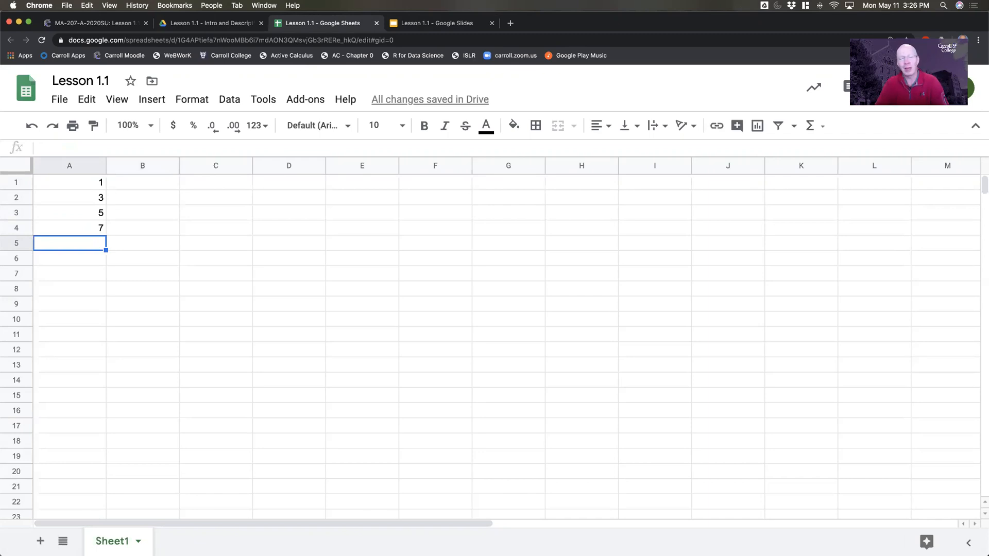
# - Extend the number pattern in A1:A4 down to cell A12 with autofill, and undo the fill
pyautogui.click(62, 184)
pyautogui.moveTo(62, 185); pyautogui.dragTo(62, 223)
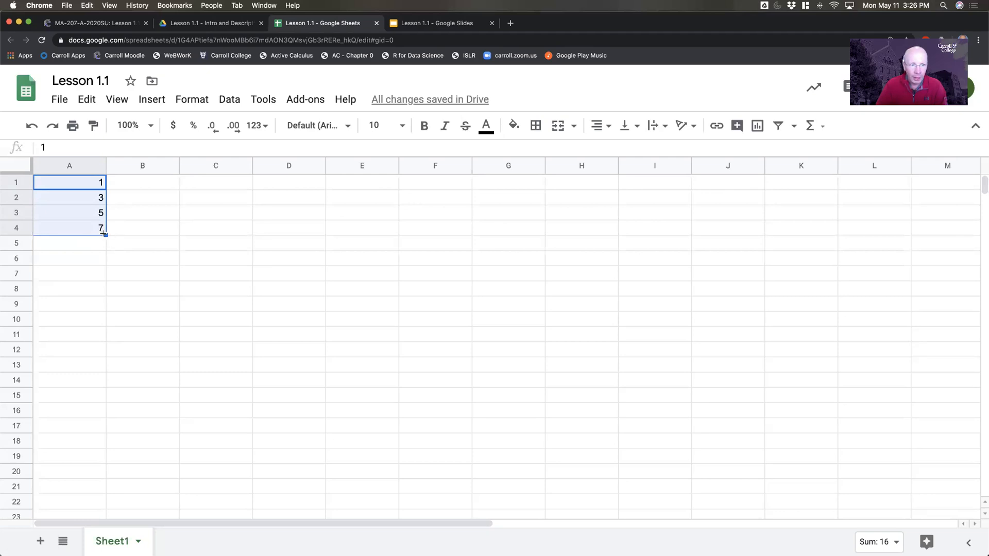
pyautogui.moveTo(104, 235); pyautogui.dragTo(108, 351)
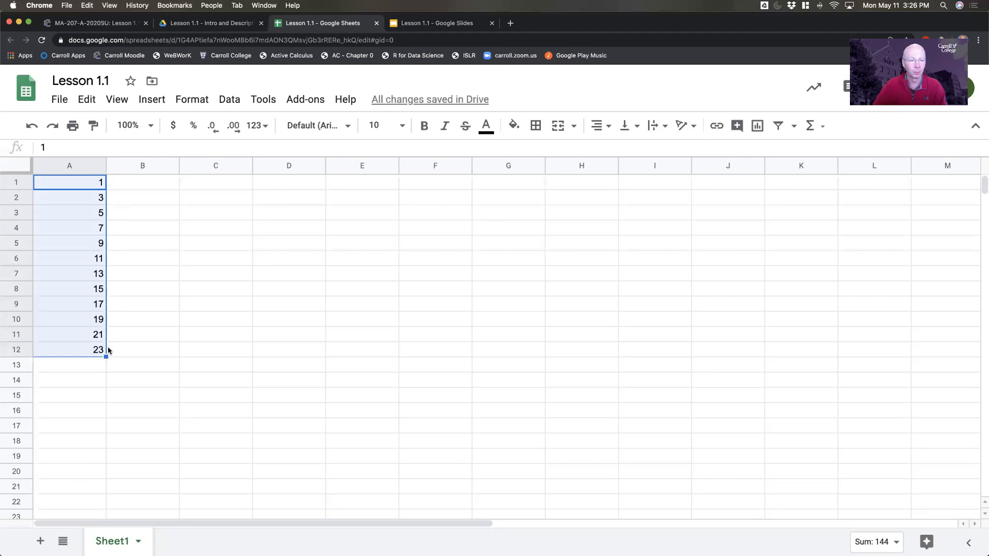
pyautogui.click(153, 348)
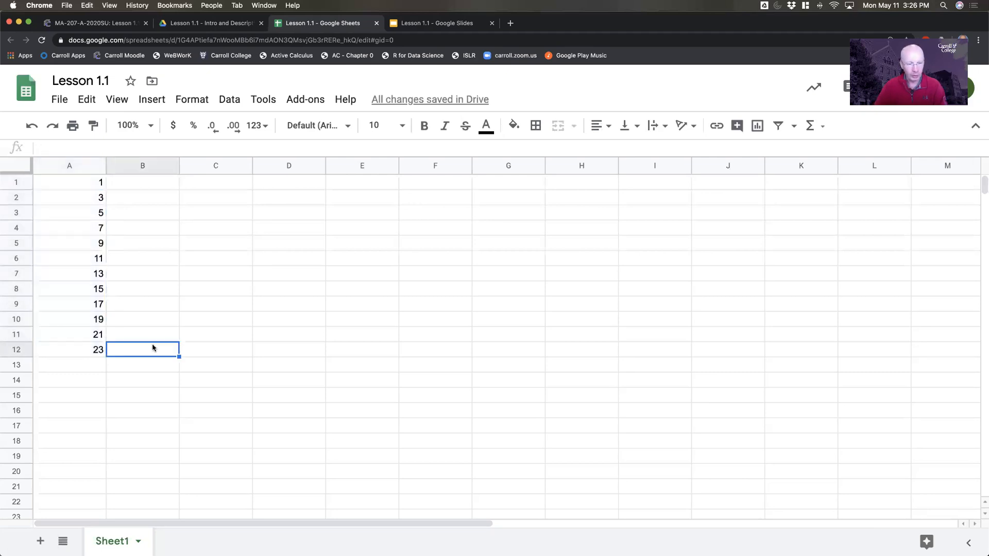
pyautogui.press('super+z')
# - Autofill the number pattern in A1:A4 down column A to row 11
pyautogui.click(80, 211)
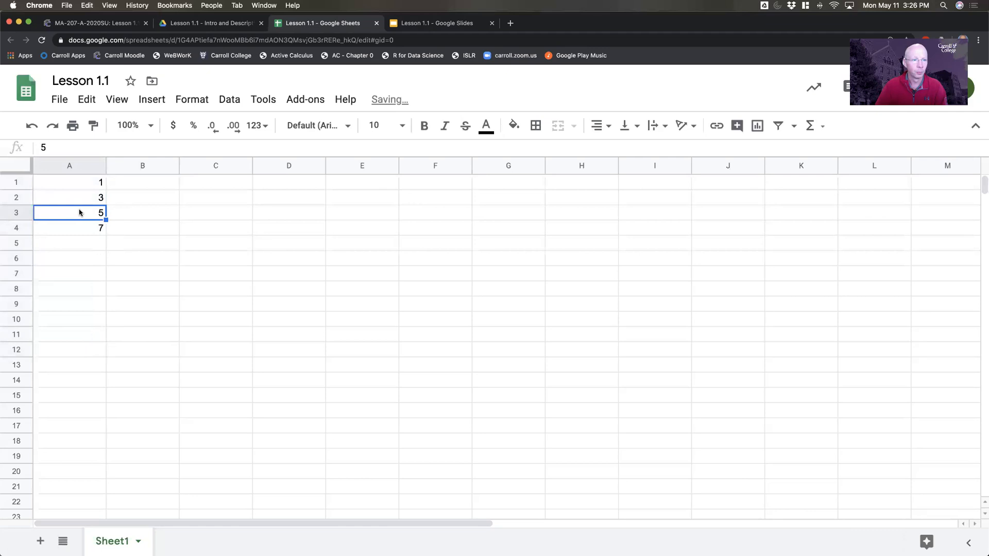
pyautogui.click(64, 180)
pyautogui.moveTo(63, 181); pyautogui.dragTo(76, 232)
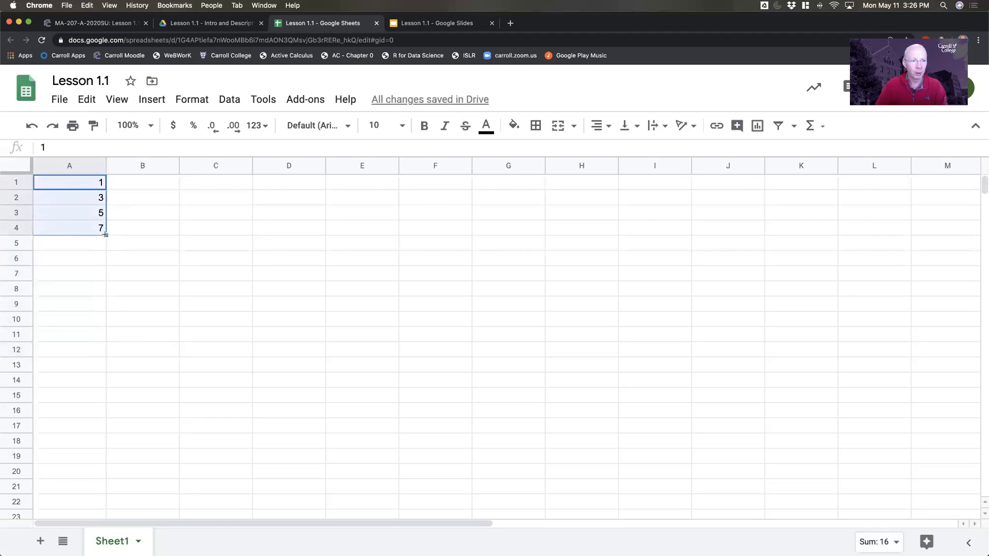
pyautogui.moveTo(105, 234); pyautogui.dragTo(107, 335)
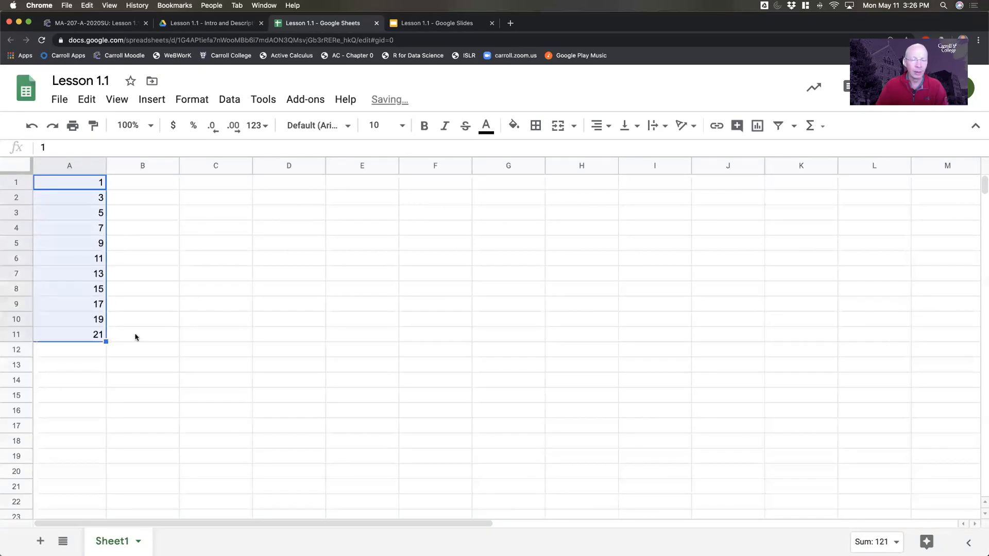
pyautogui.click(183, 326)
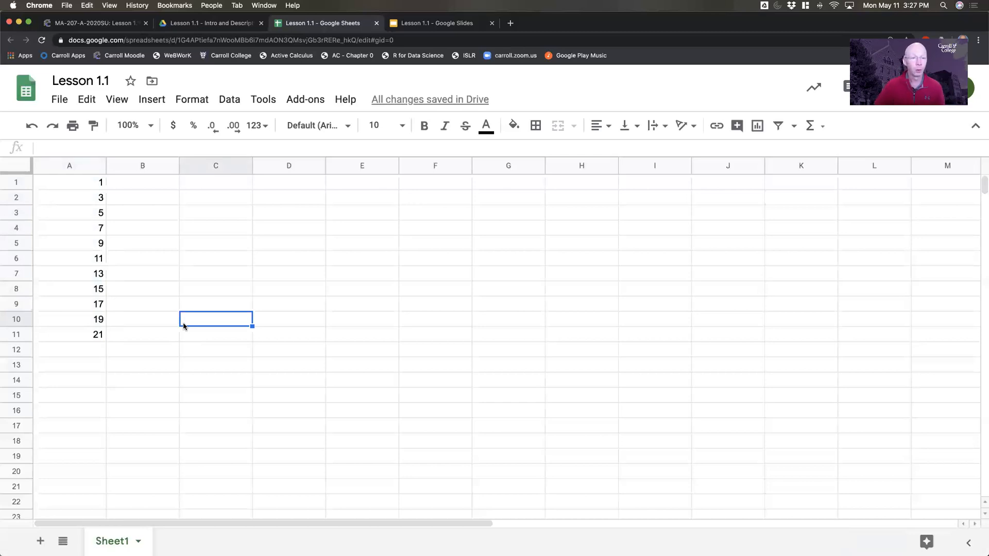
# - Enter the label Average in cell C1 and the label Median in cell C2
pyautogui.click(213, 184)
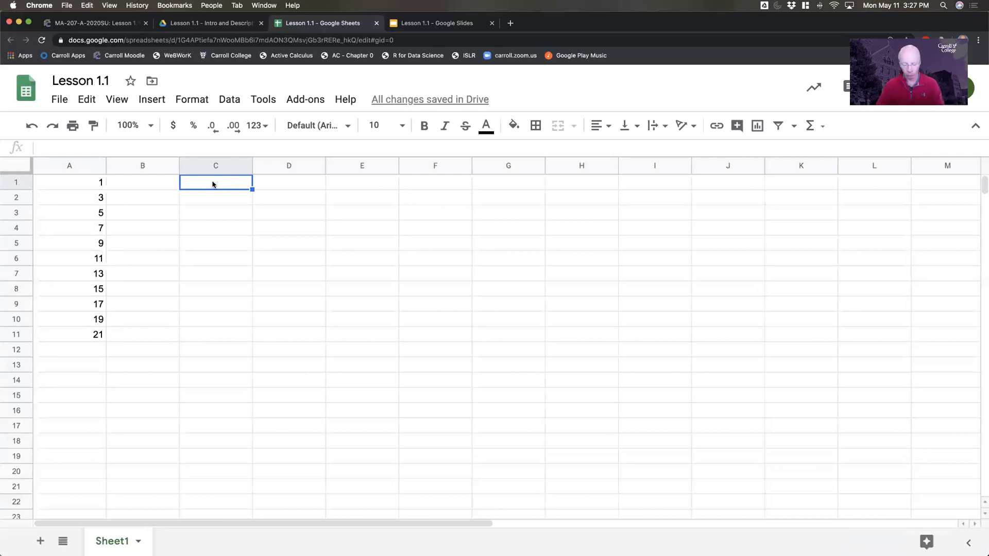
pyautogui.write('Average')
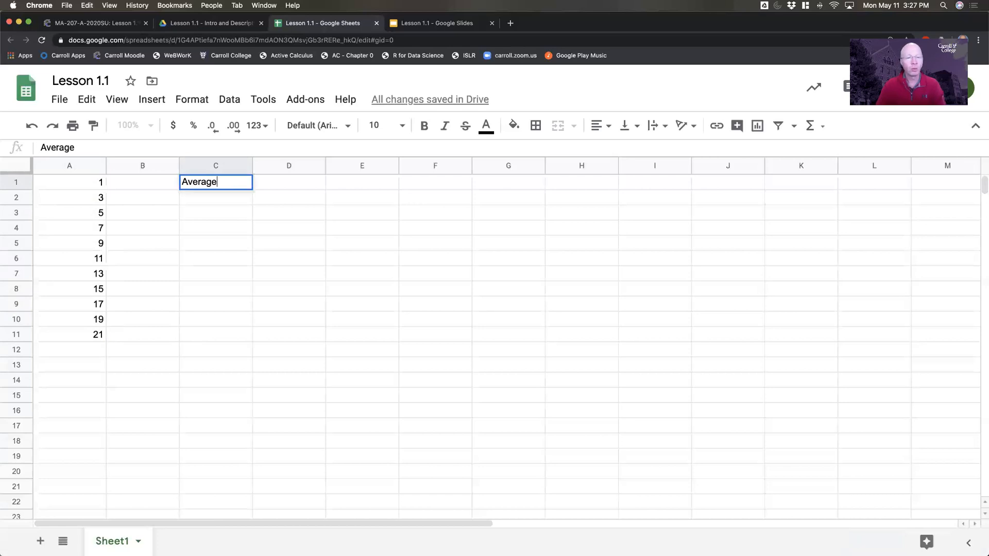
pyautogui.press('Return')
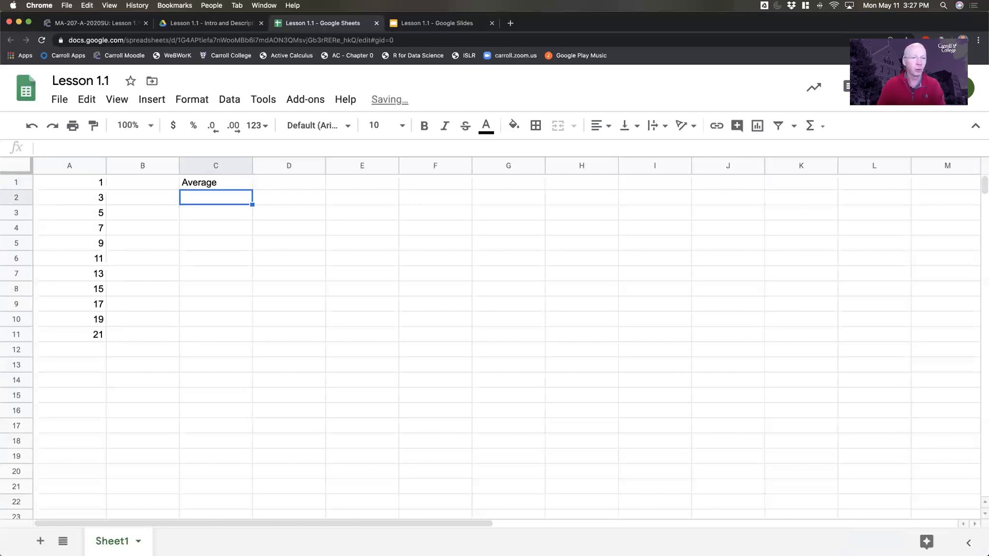
pyautogui.write('Median')
pyautogui.press('Return')
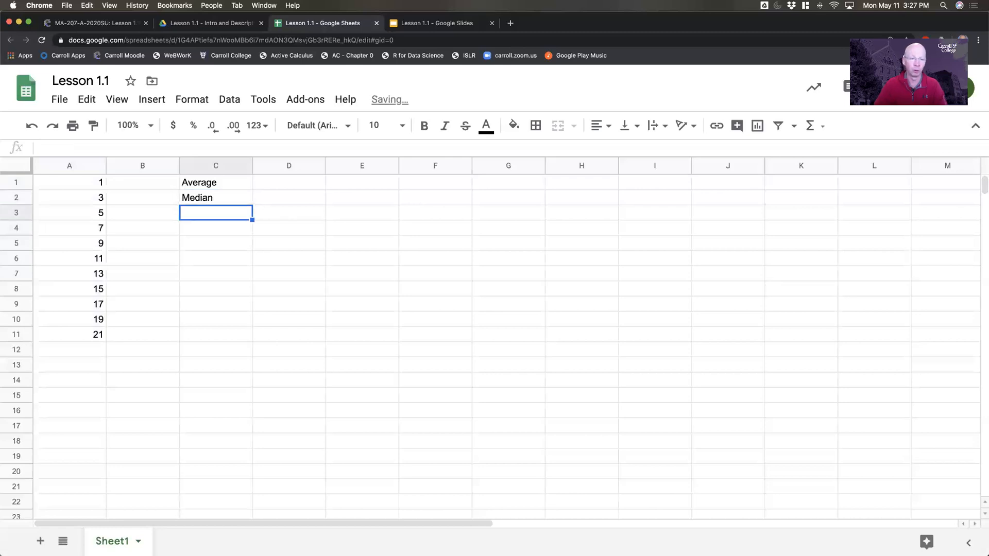
# - Calculate the average of the range A1:A11 in cell D1 with the formula =average(A1:A11)
pyautogui.click(320, 187)
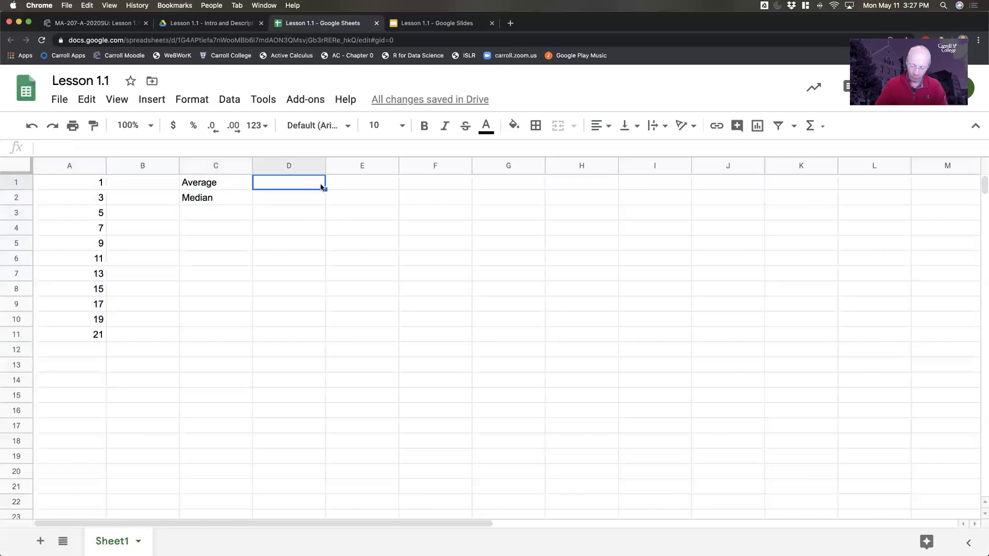
pyautogui.write('=average')
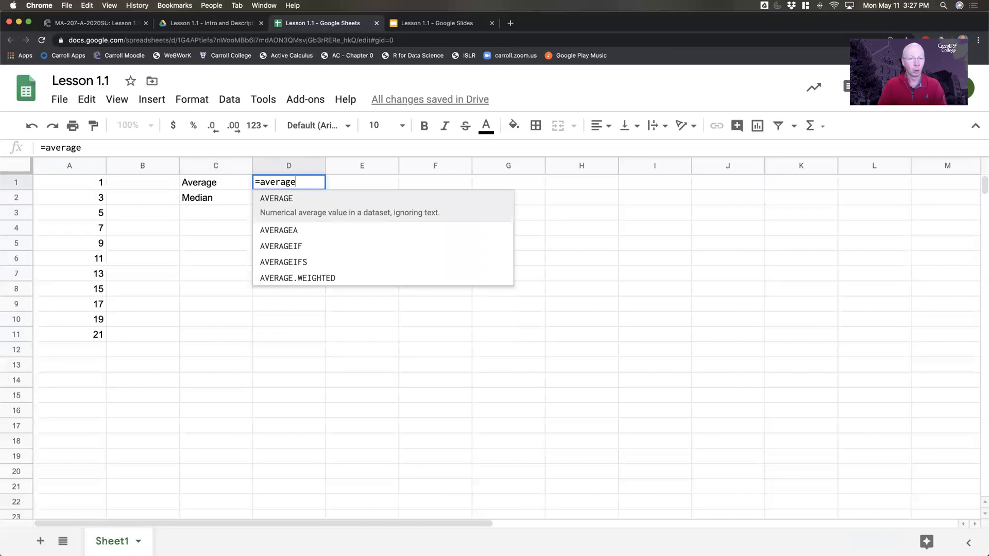
pyautogui.write('(')
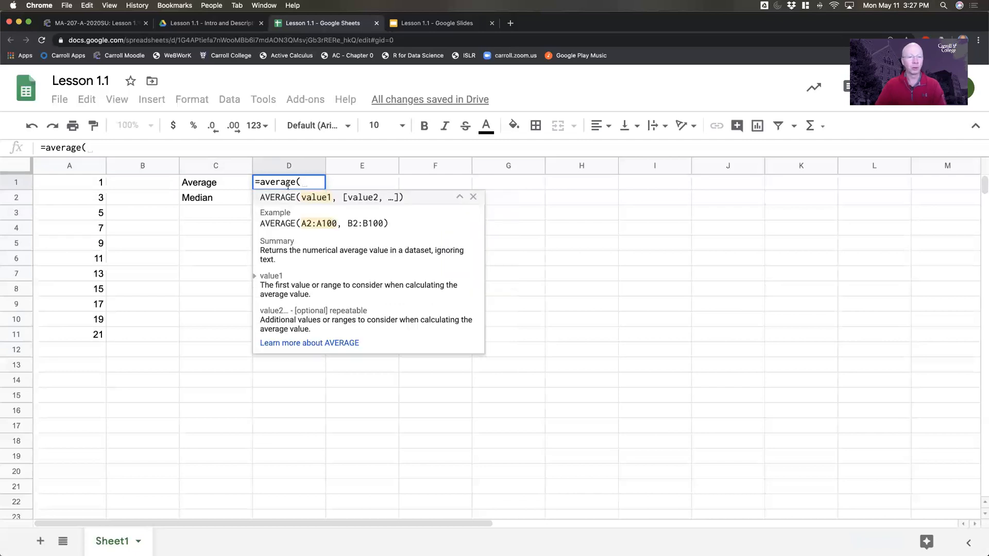
pyautogui.click(63, 182)
pyautogui.moveTo(62, 182); pyautogui.dragTo(65, 333)
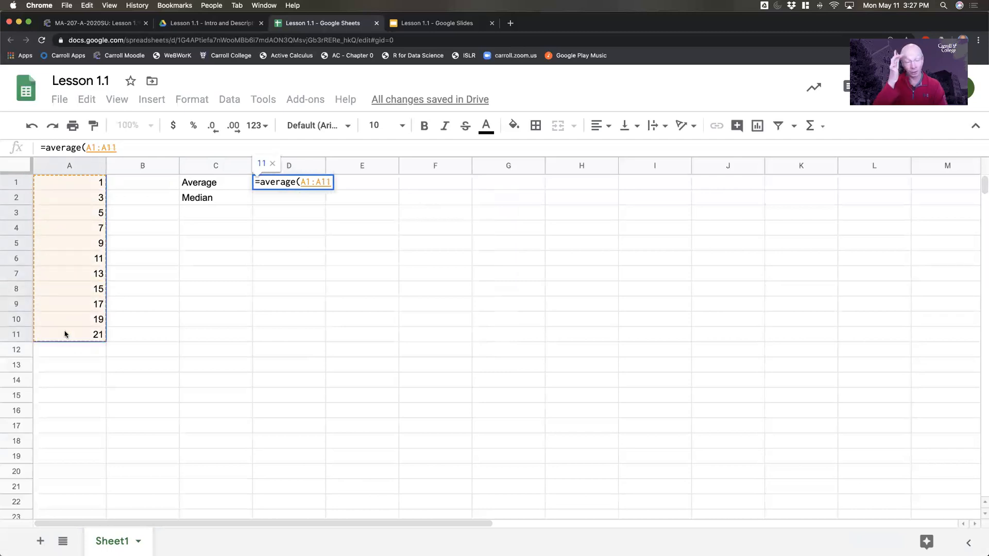
pyautogui.write(')')
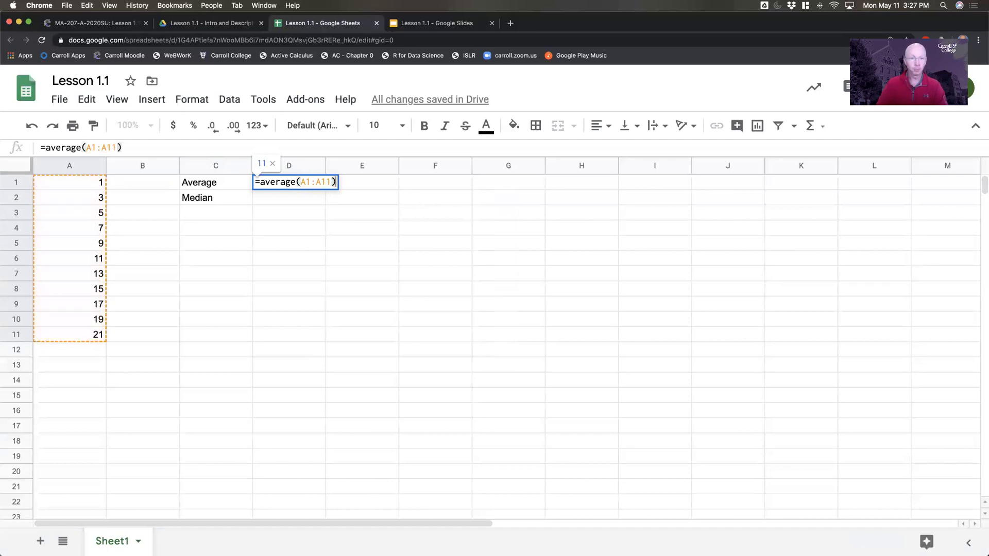
pyautogui.press('Return')
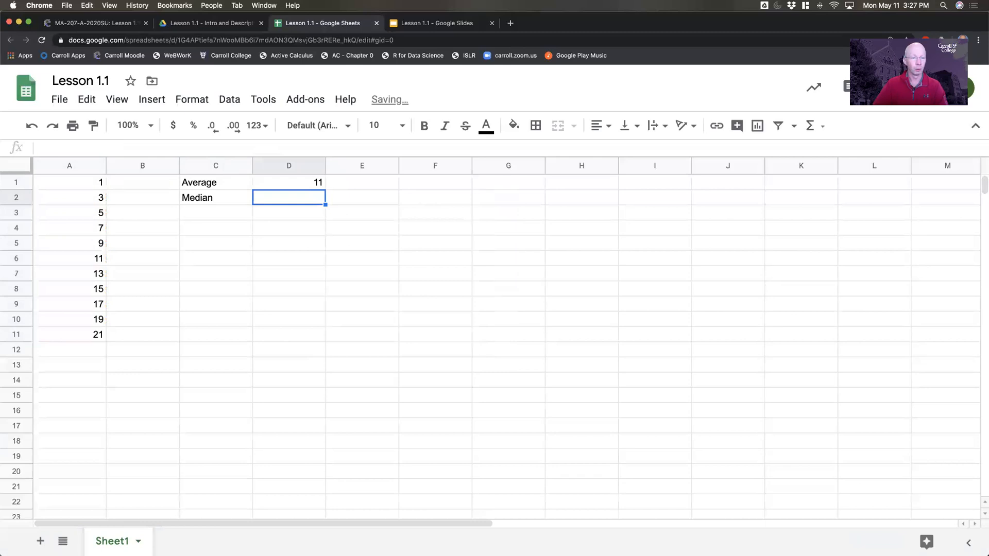
# - Calculate the median of the range A1:A11 in cell D2 with the formula =MEDIAN(A1:A11)
pyautogui.write('=')
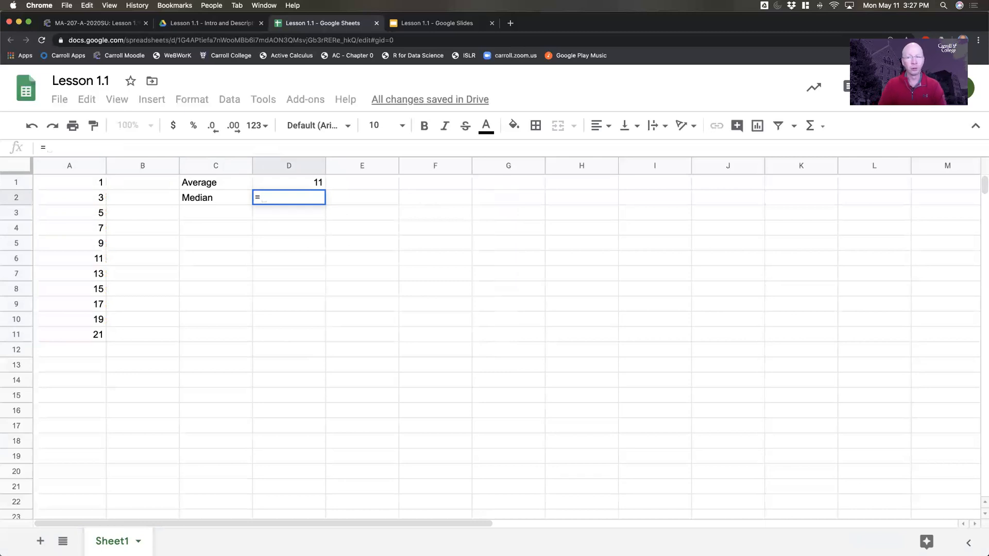
pyautogui.write('medi')
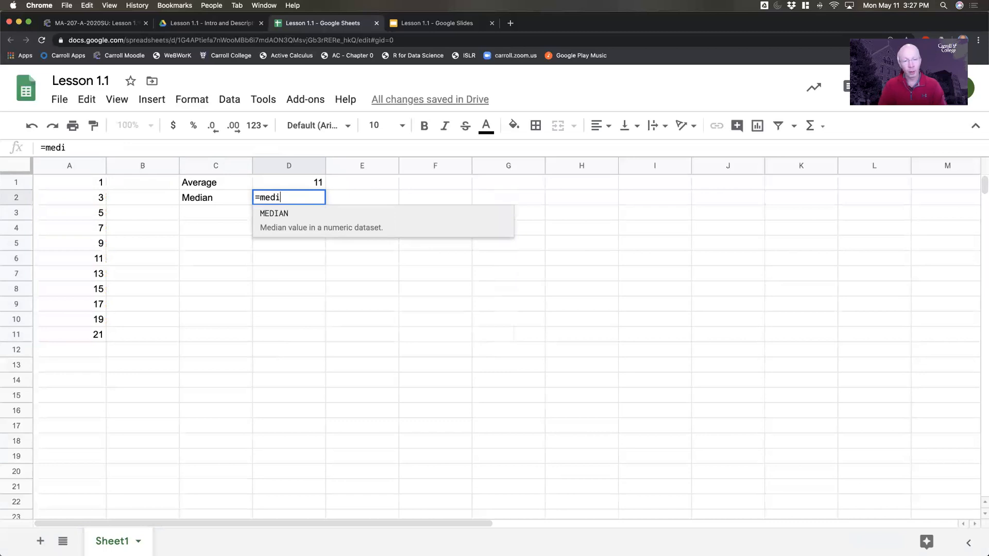
pyautogui.press('Tab')
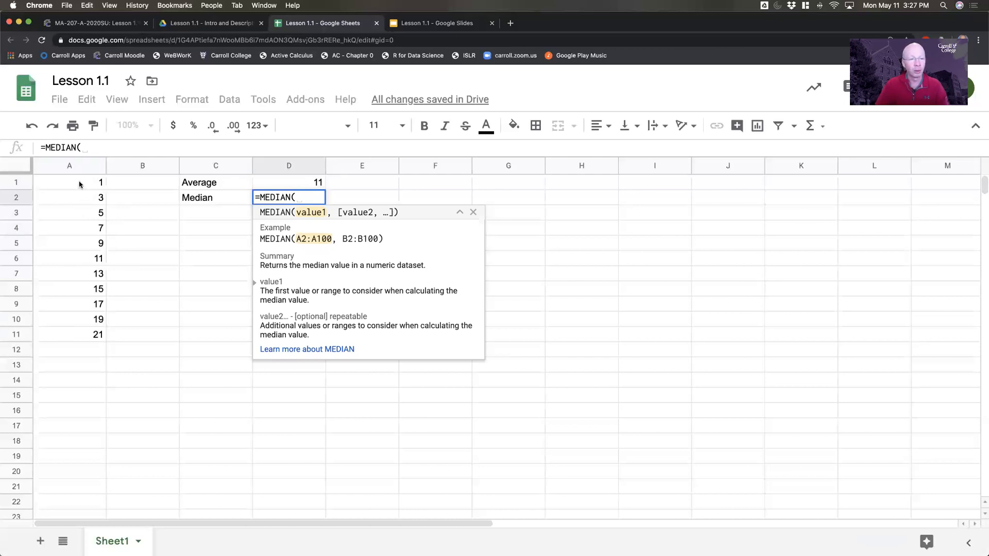
pyautogui.moveTo(80, 184); pyautogui.dragTo(73, 324)
pyautogui.moveTo(73, 330); pyautogui.dragTo(73, 333)
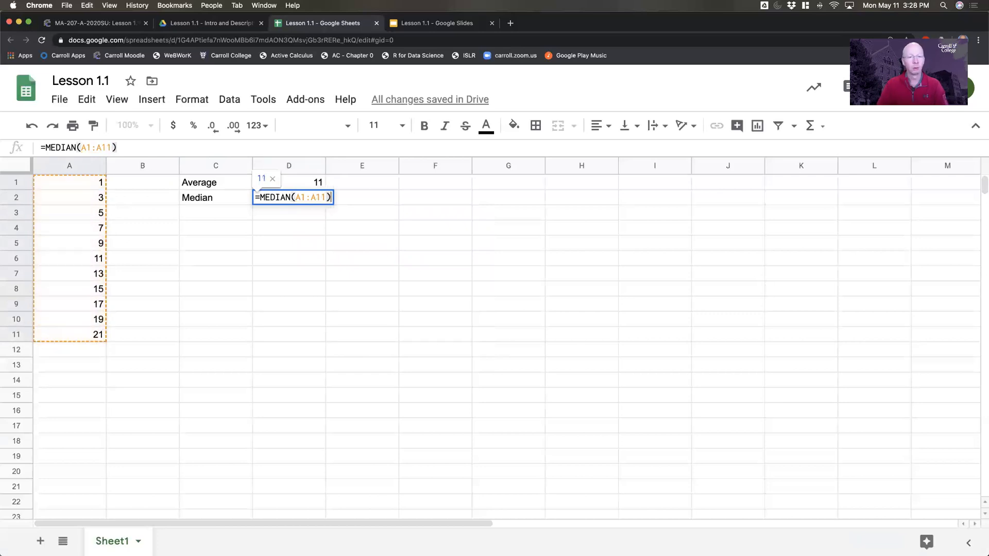
pyautogui.press('Return')
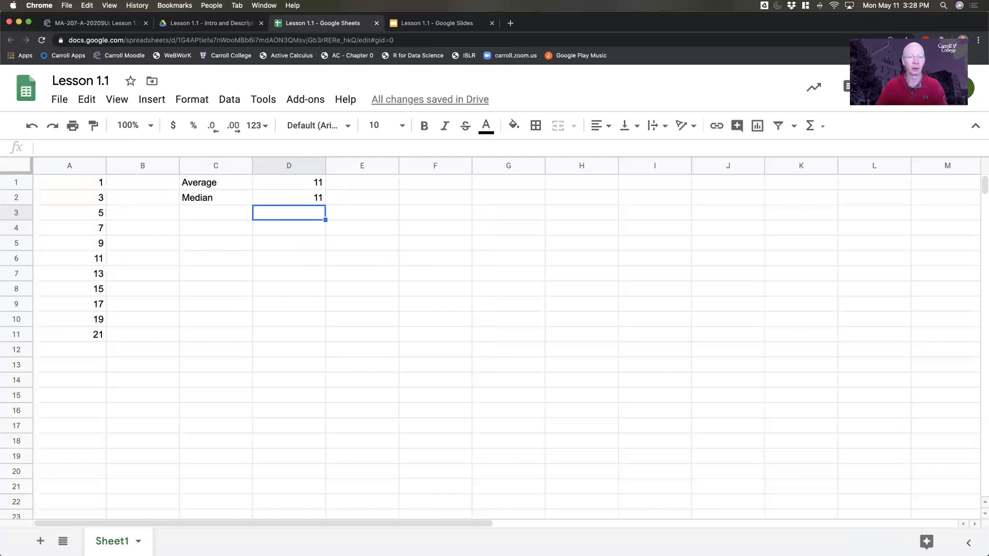
# - Enter the formula =A1^2+10 in cell B1 and fill it down column B to row 11
pyautogui.click(130, 185)
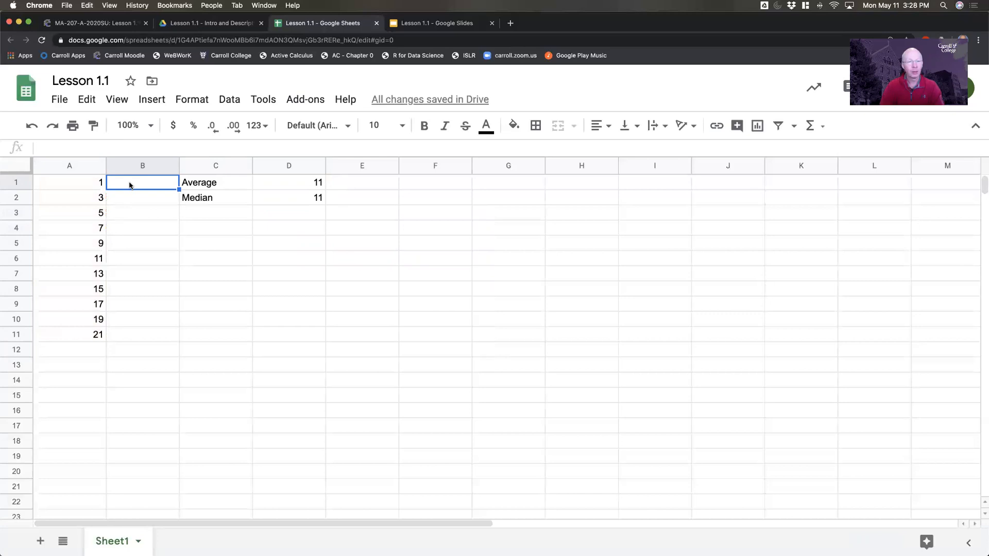
pyautogui.write('=')
pyautogui.click(91, 184)
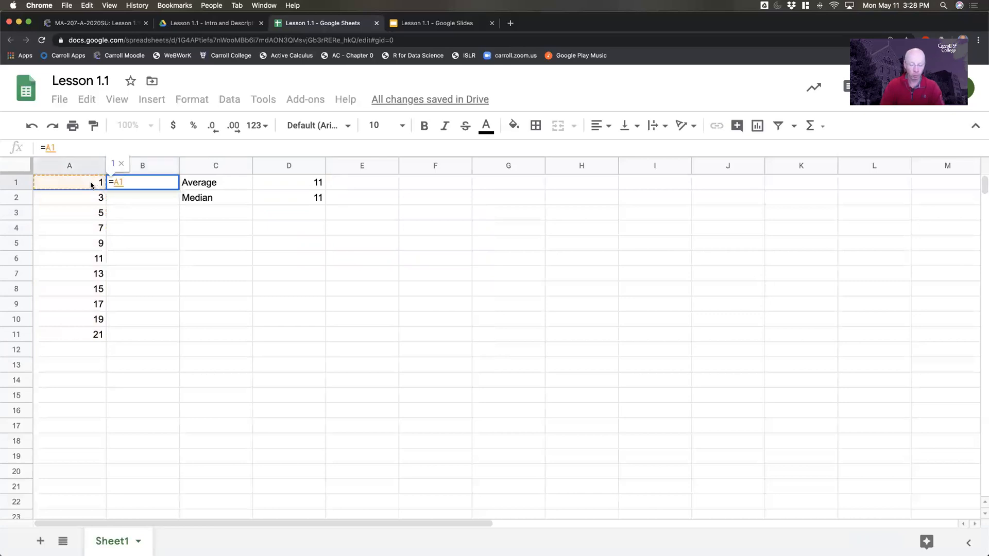
pyautogui.write('^2')
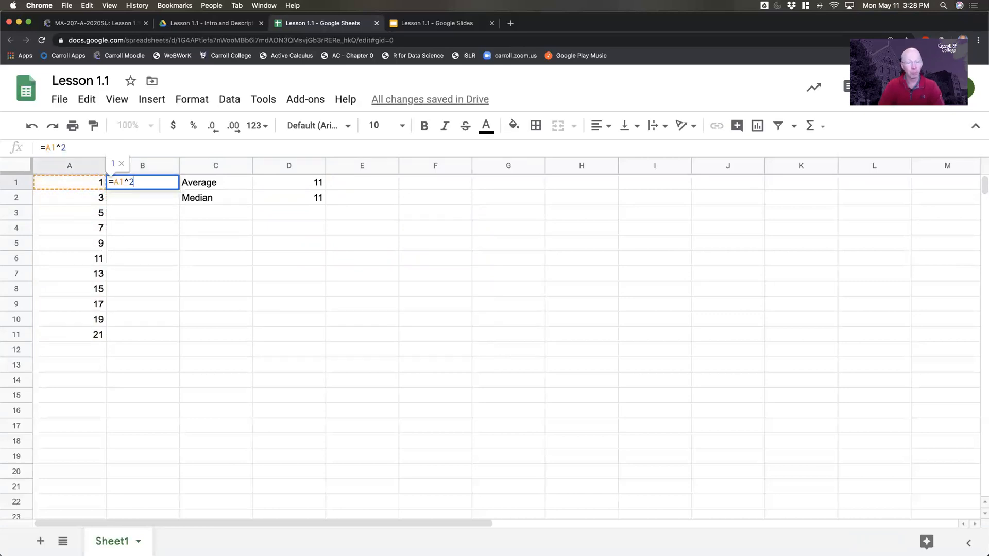
pyautogui.write('+10')
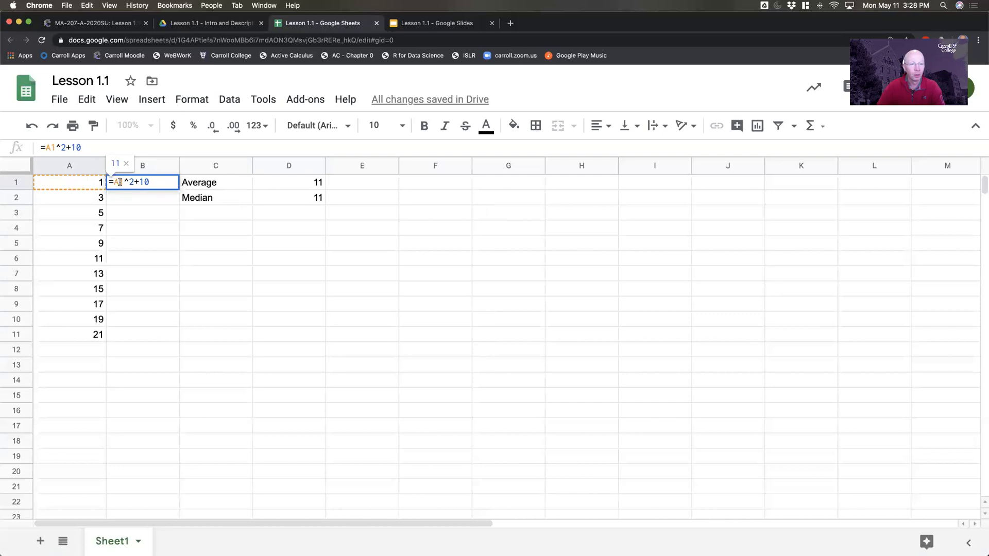
pyautogui.moveTo(126, 181); pyautogui.dragTo(129, 180)
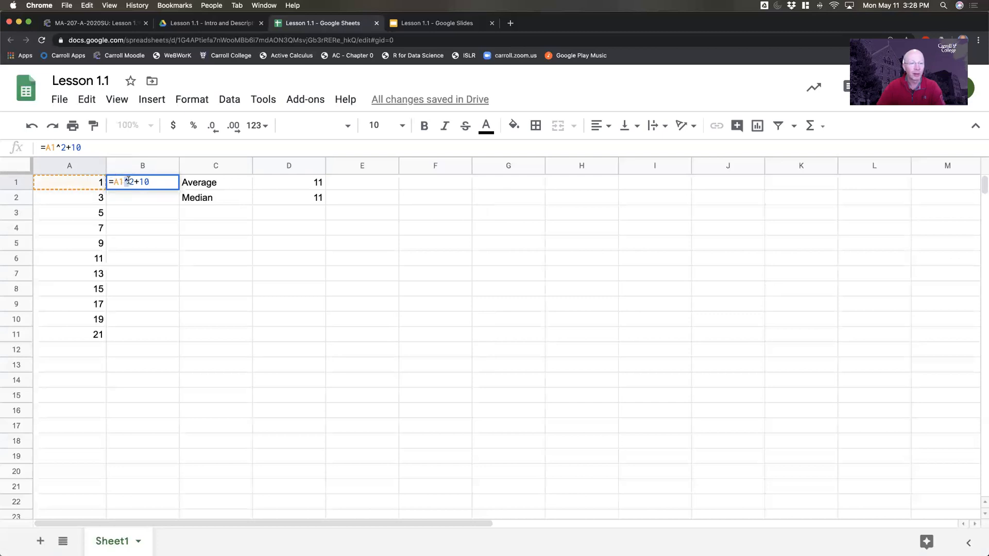
pyautogui.click(157, 182)
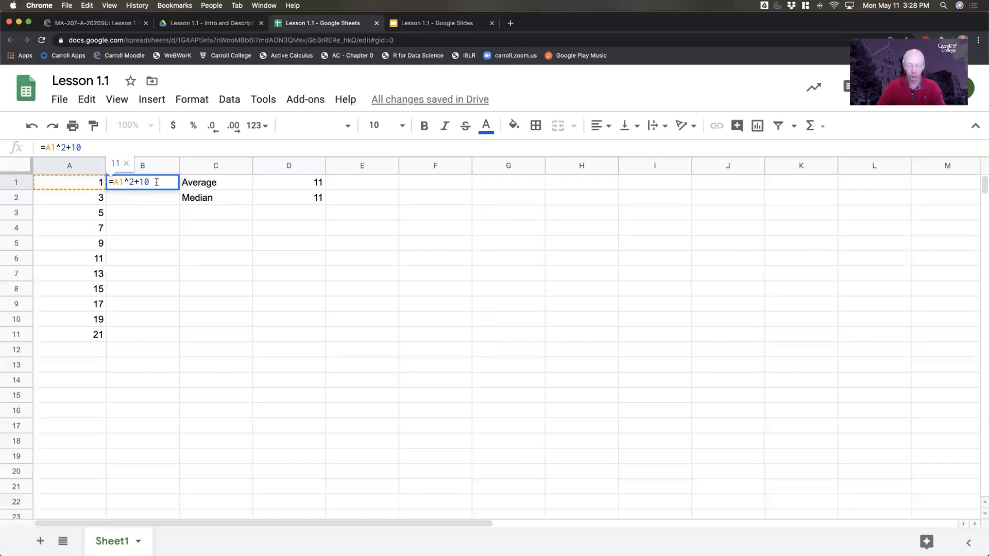
pyautogui.press('Return')
pyautogui.click(142, 183)
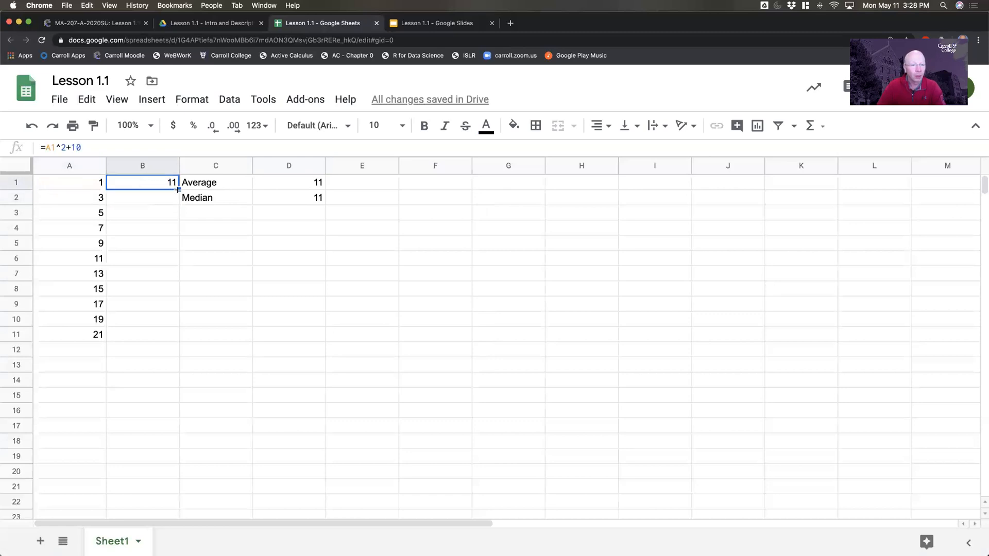
pyautogui.moveTo(178, 189); pyautogui.dragTo(175, 335)
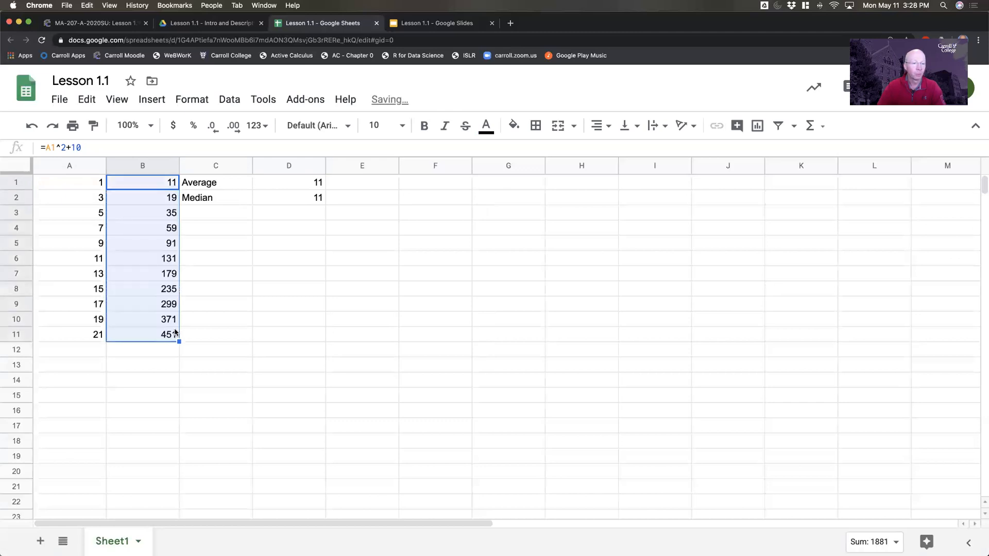
# - Examine the cell references in the filled formulas of cells B2 and B3 without changing them
pyautogui.click(137, 202)
pyautogui.doubleClick(138, 198)
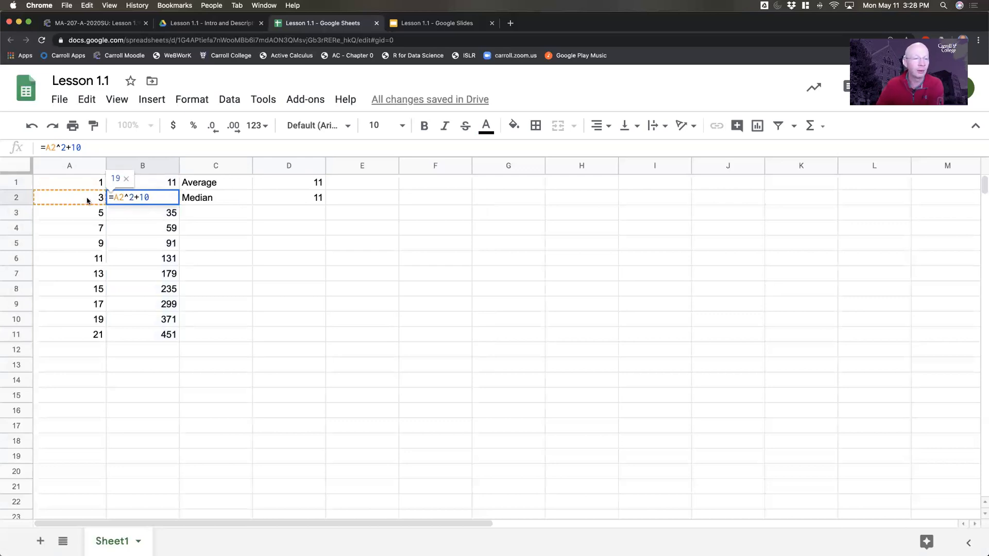
pyautogui.press('Return')
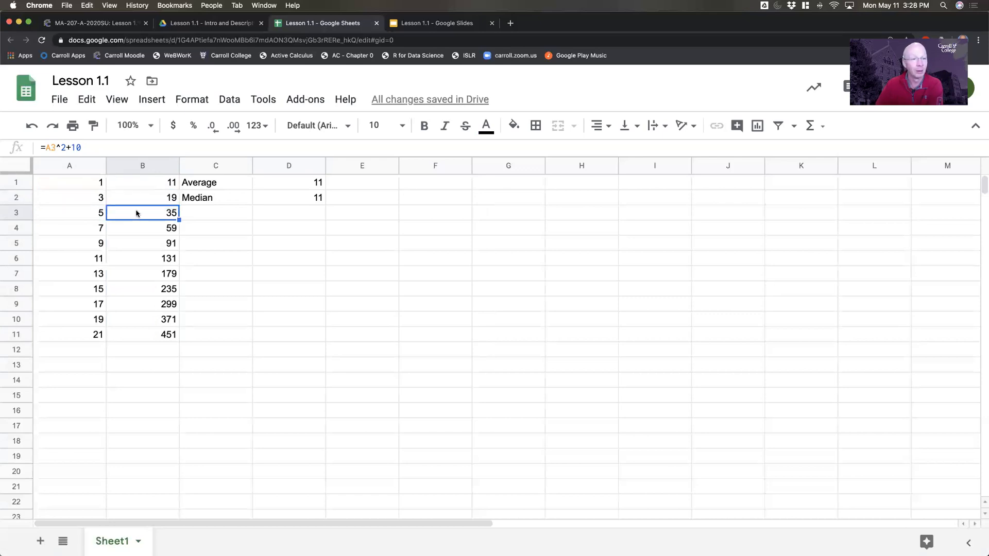
pyautogui.doubleClick(137, 212)
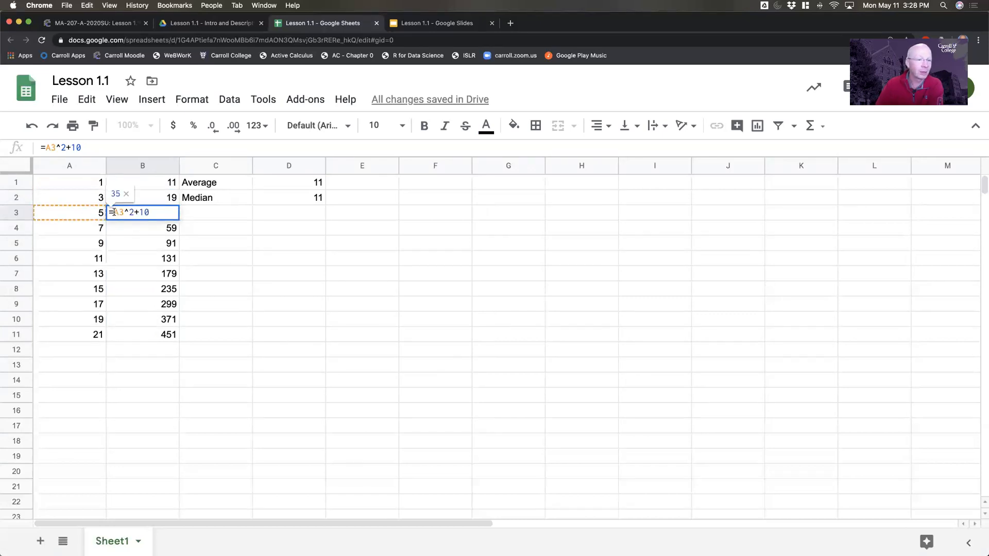
pyautogui.press('Return')
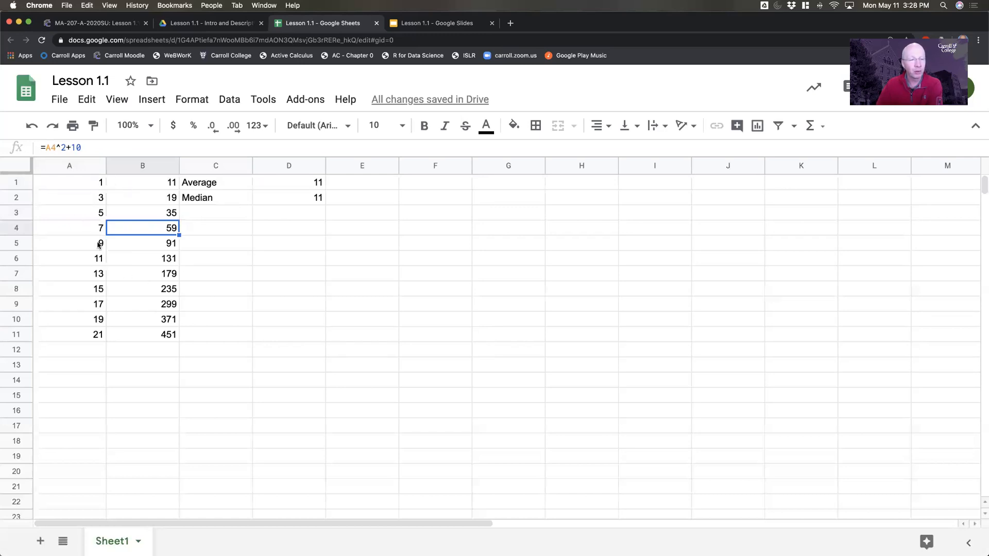
# - Move the data block A1:B11 down one row so that it starts in cell A2
pyautogui.moveTo(76, 179); pyautogui.dragTo(152, 335)
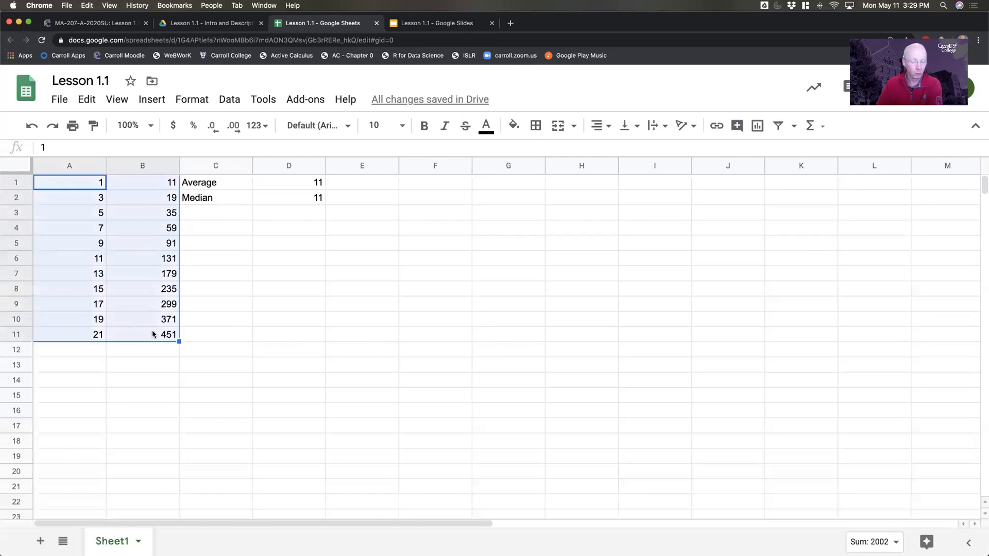
pyautogui.press('super+c')
pyautogui.press('Down')
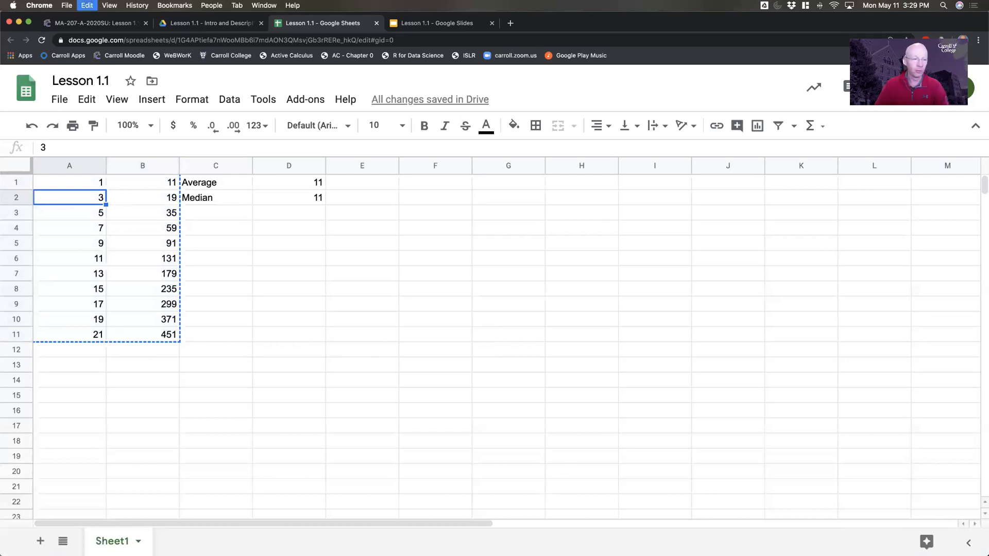
pyautogui.press('super+v')
# - Enter the column headers Input in cell A1 and Amazing Output in cell B1
pyautogui.press('Up')
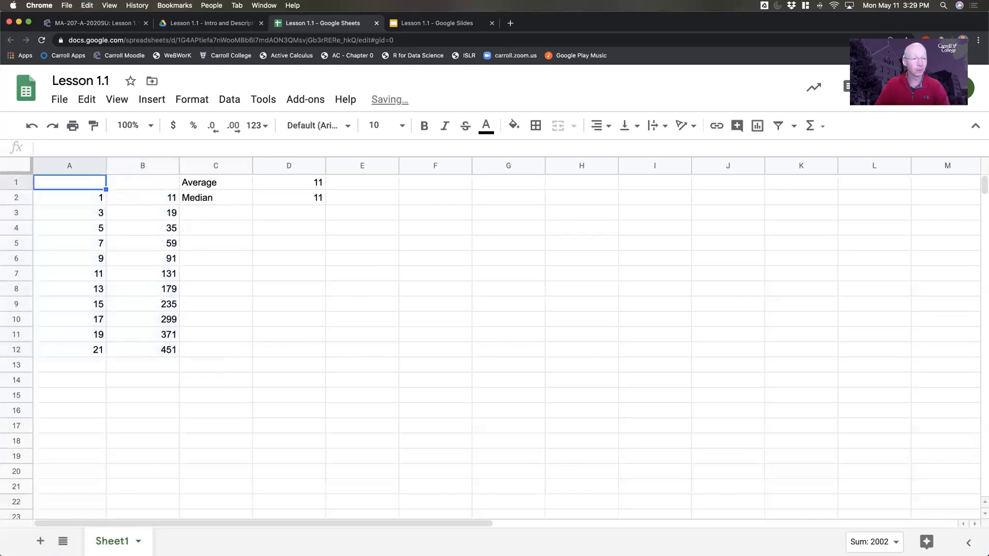
pyautogui.write('Input')
pyautogui.press('Tab')
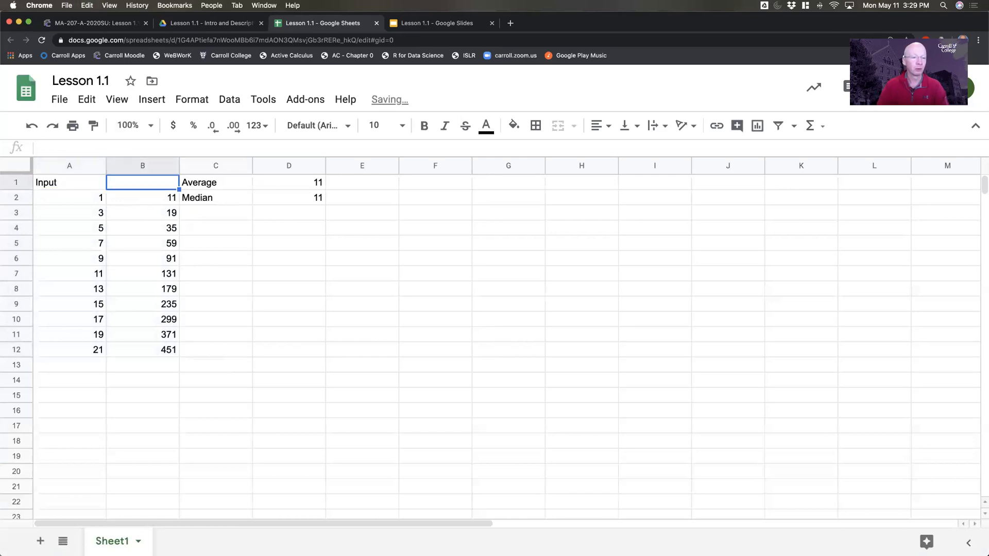
pyautogui.write('Amazing Output')
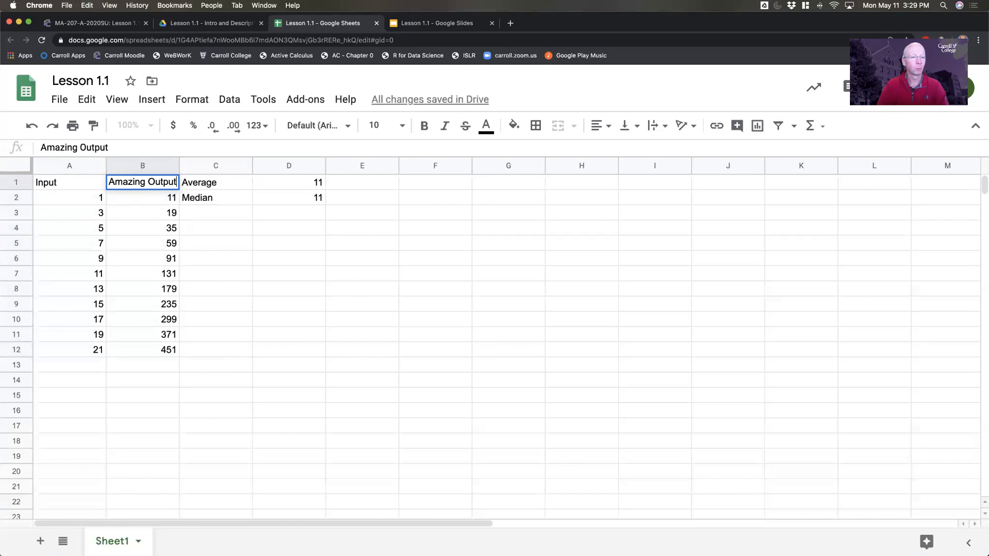
pyautogui.press('Return')
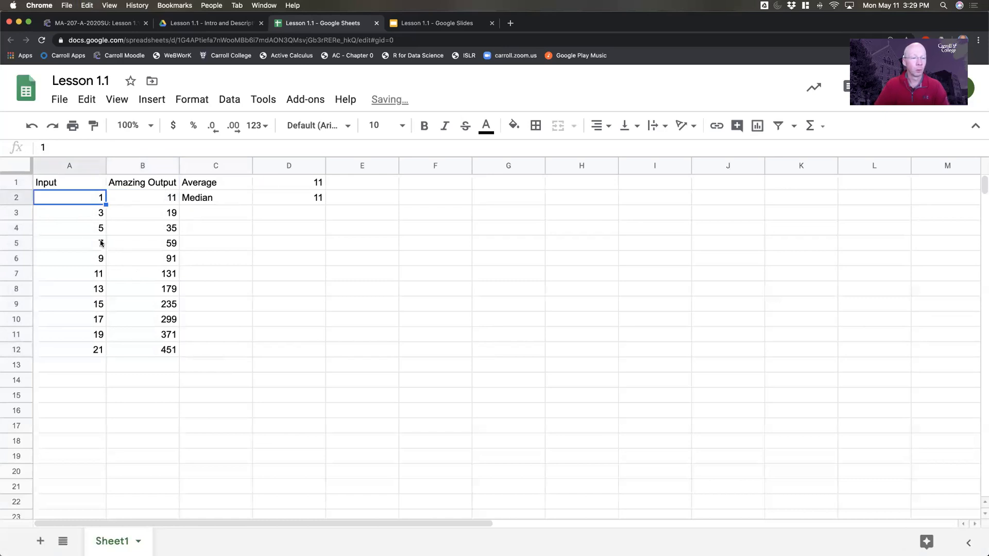
# - Insert a chart from the data range A1:B12 including its headers and change its type to Scatter chart
pyautogui.moveTo(70, 184); pyautogui.dragTo(148, 347)
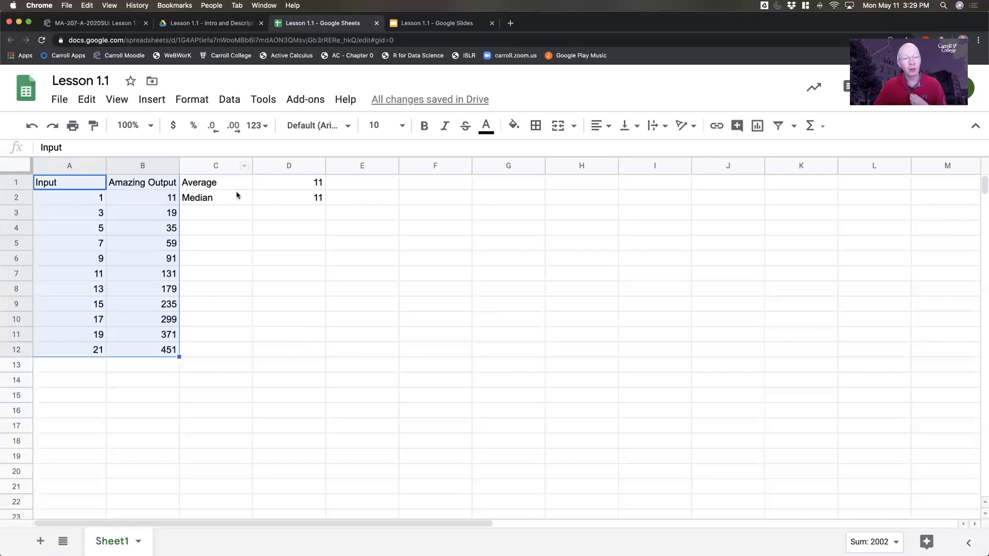
pyautogui.click(152, 99)
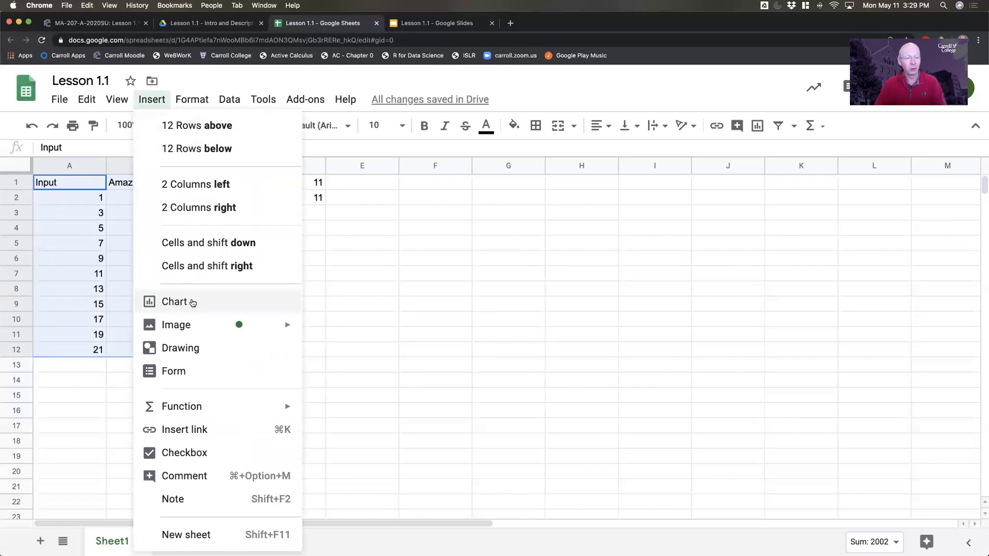
pyautogui.click(190, 302)
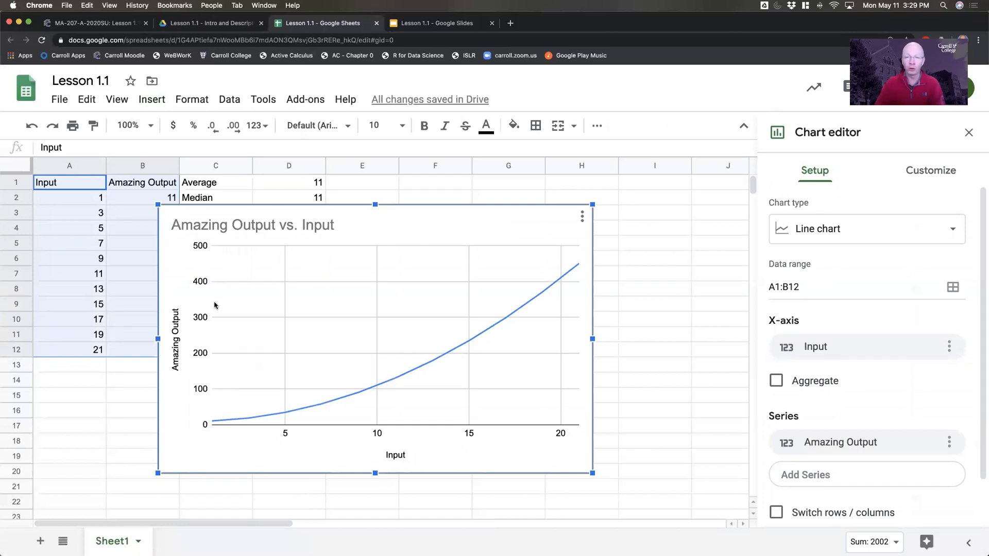
pyautogui.click(906, 240)
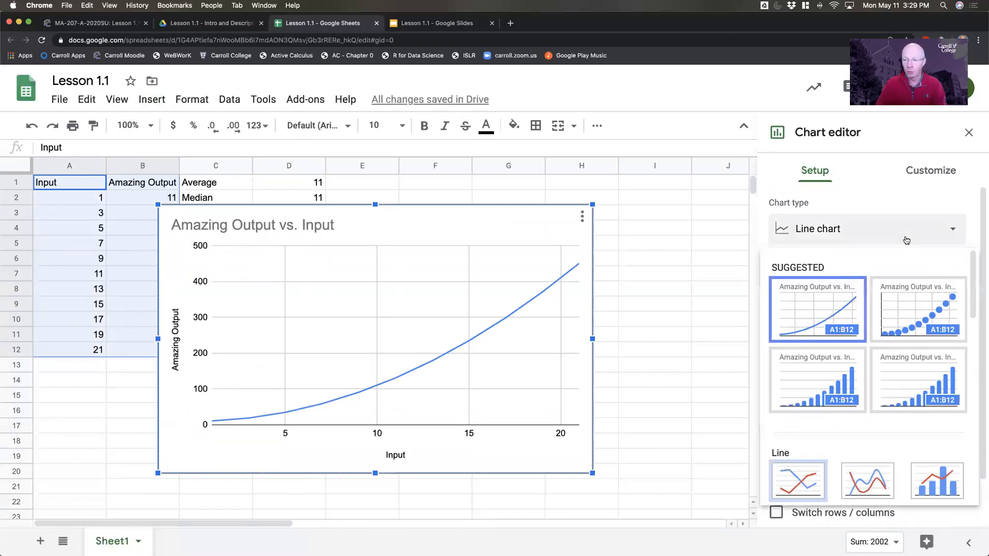
pyautogui.click(901, 313)
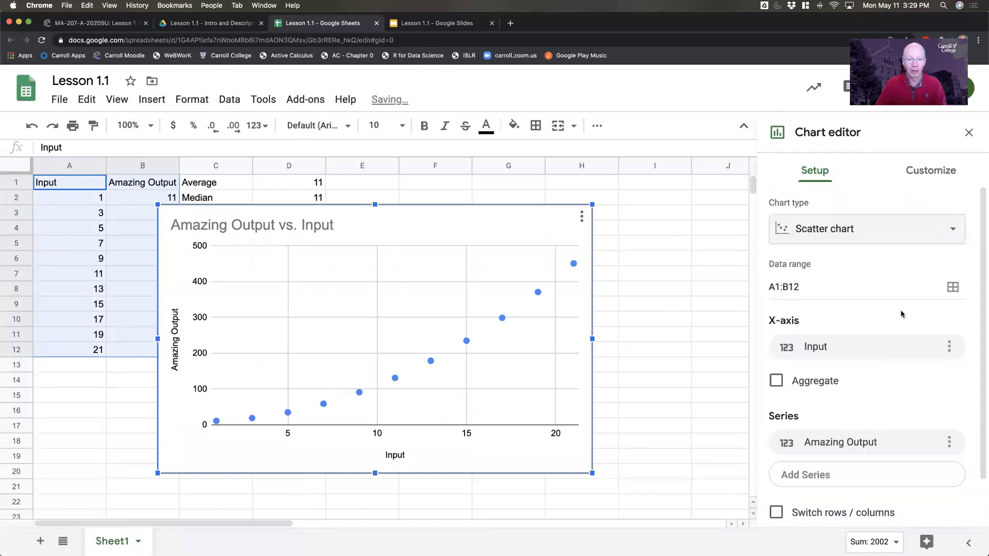
# - Browse the available chart types, keeping Scatter chart as the selected type, and leave the chart editor
pyautogui.click(921, 237)
pyautogui.scroll(-1, 911, 340)
pyautogui.scroll(-7, 911, 340)
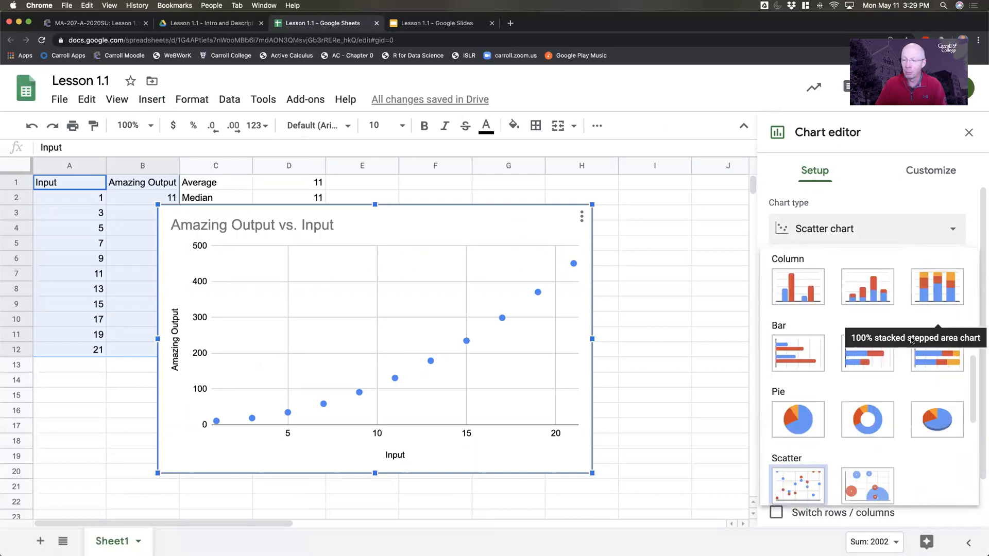
pyautogui.click(804, 484)
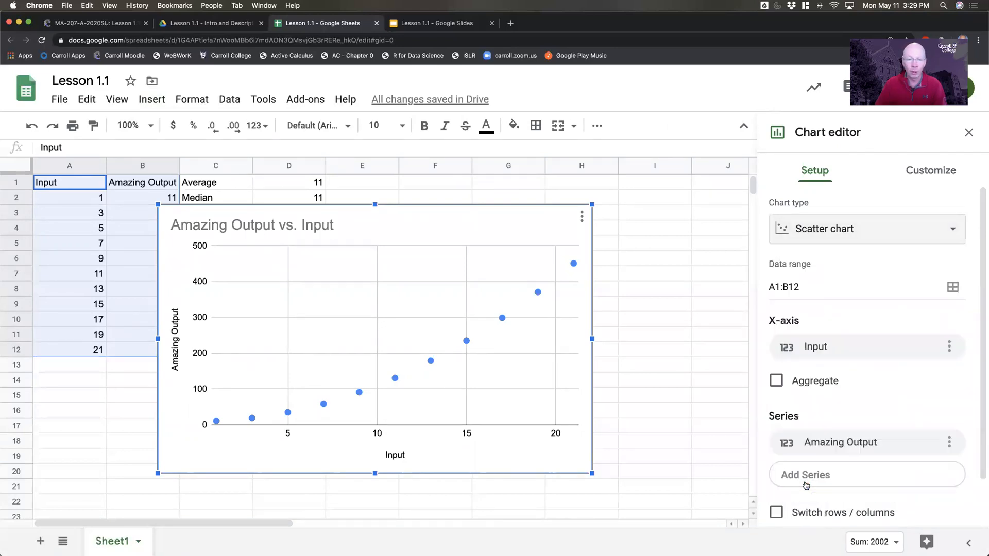
pyautogui.click(844, 230)
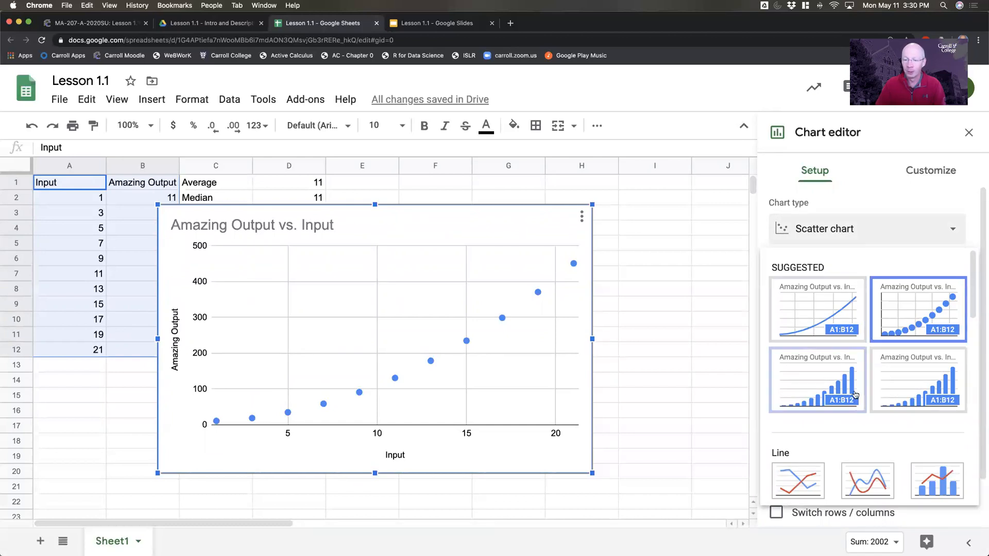
pyautogui.click(647, 349)
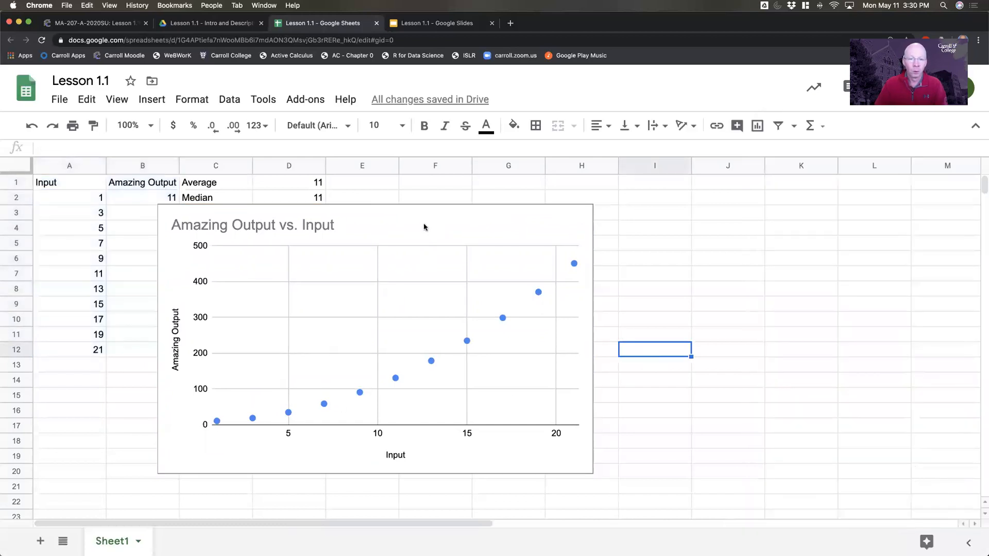
# - Move the scatter chart clear of the data columns so that its upper-left corner sits in about cell F3
pyautogui.click(504, 219)
pyautogui.moveTo(503, 219); pyautogui.dragTo(763, 231)
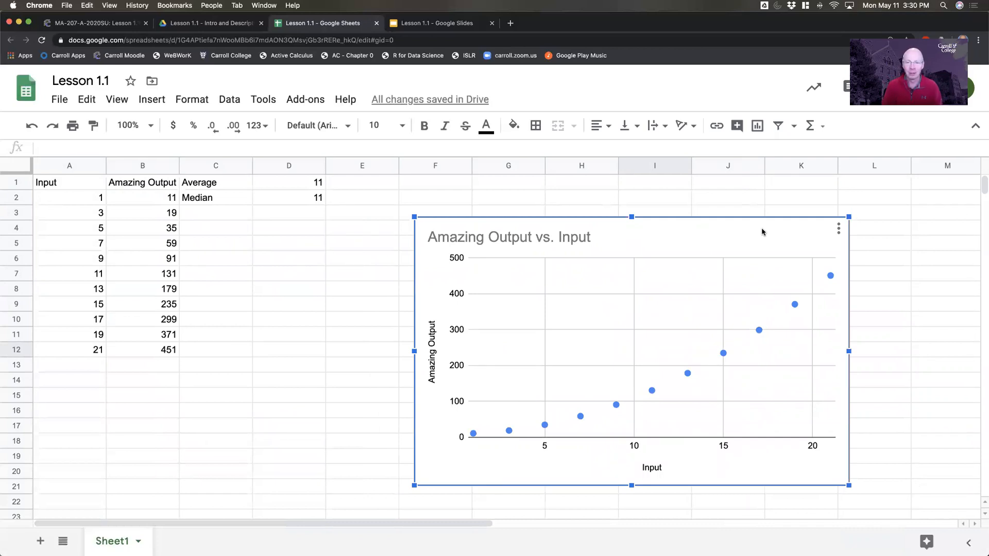
pyautogui.click(291, 229)
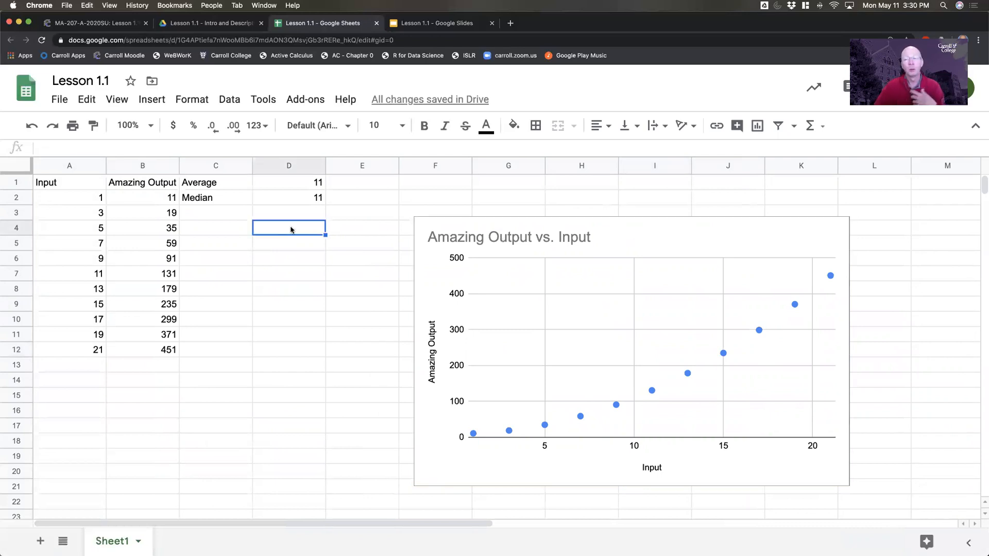